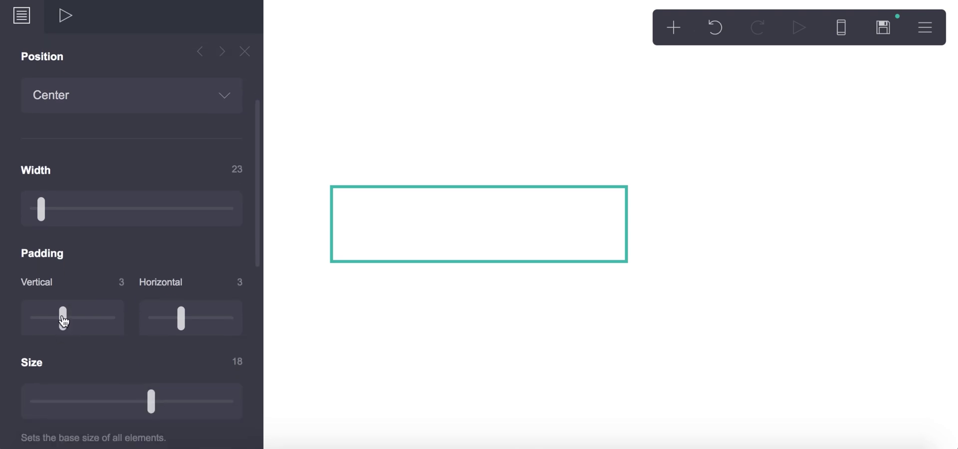
# - Set the page style to Box and both its vertical and horizontal padding to 0.25
pyautogui.moveTo(182, 321); pyautogui.dragTo(18, 304)
pyautogui.scroll(3, 17, 302)
pyautogui.click(69, 178)
pyautogui.click(102, 232)
pyautogui.scroll(-10, 103, 233)
pyautogui.scroll(-10, 102, 240)
pyautogui.scroll(20, 97, 295)
pyautogui.click(120, 433)
pyautogui.write('.25')
pyautogui.press('Return')
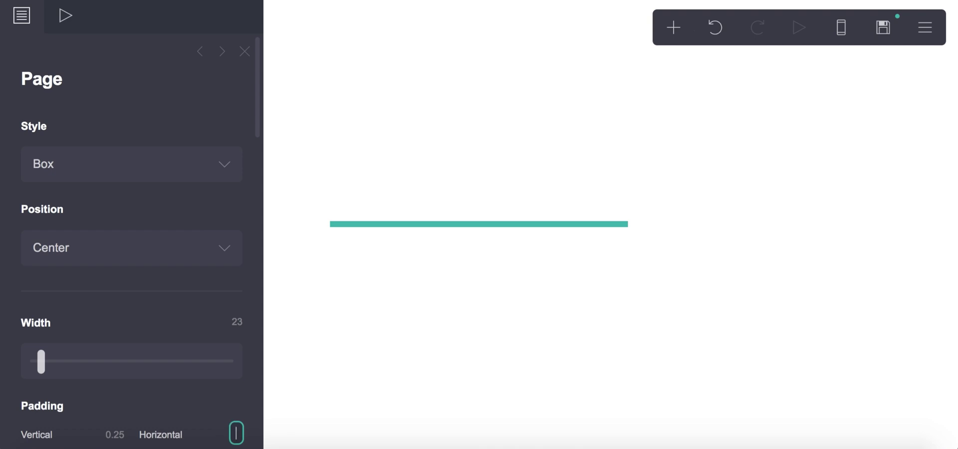
pyautogui.scroll(-15, 177, 365)
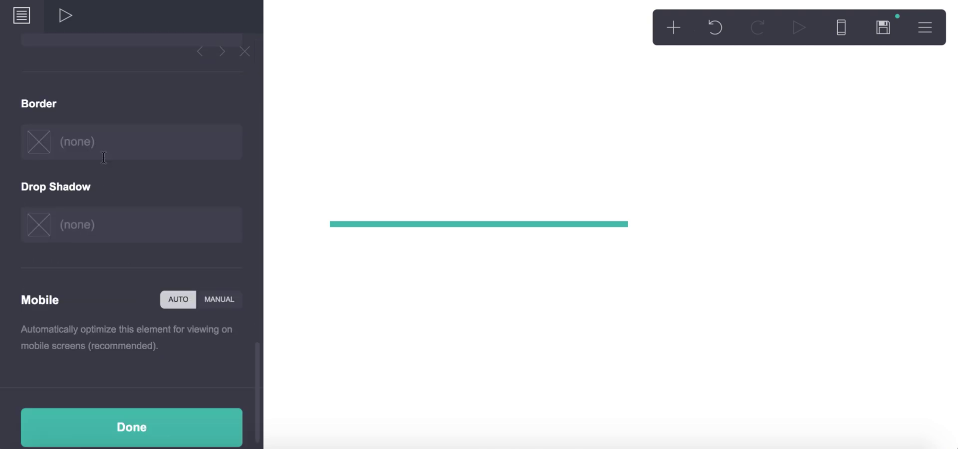
pyautogui.click(104, 157)
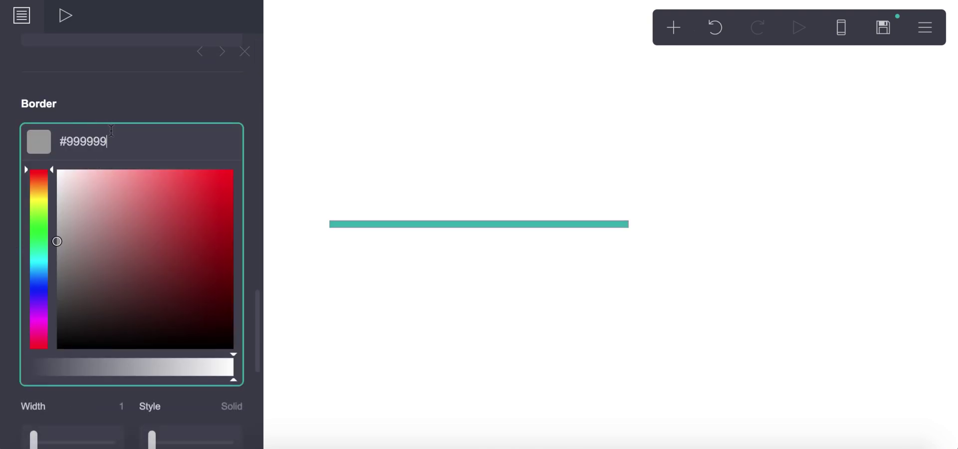
pyautogui.press('BackSpace')
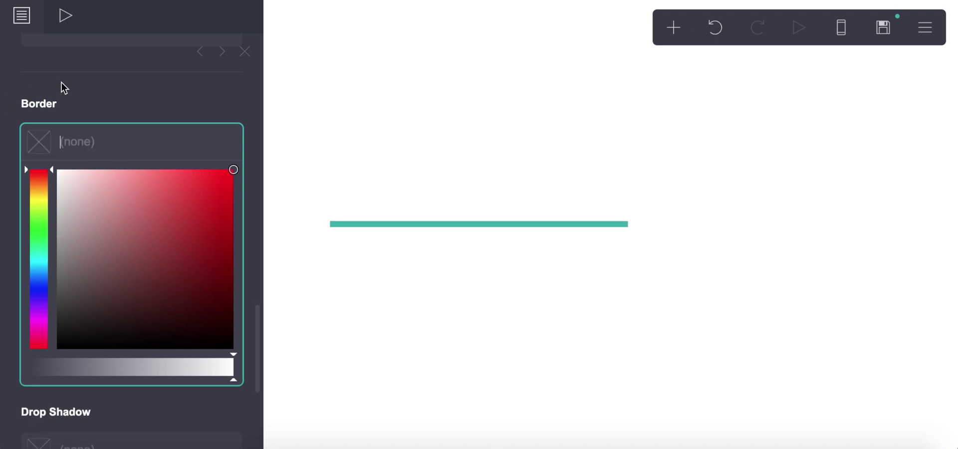
pyautogui.click(61, 82)
# - Add a #999999 drop shadow to the page with distance 0 and blur 0.125
pyautogui.click(85, 229)
pyautogui.click(118, 199)
pyautogui.scroll(-3, 141, 230)
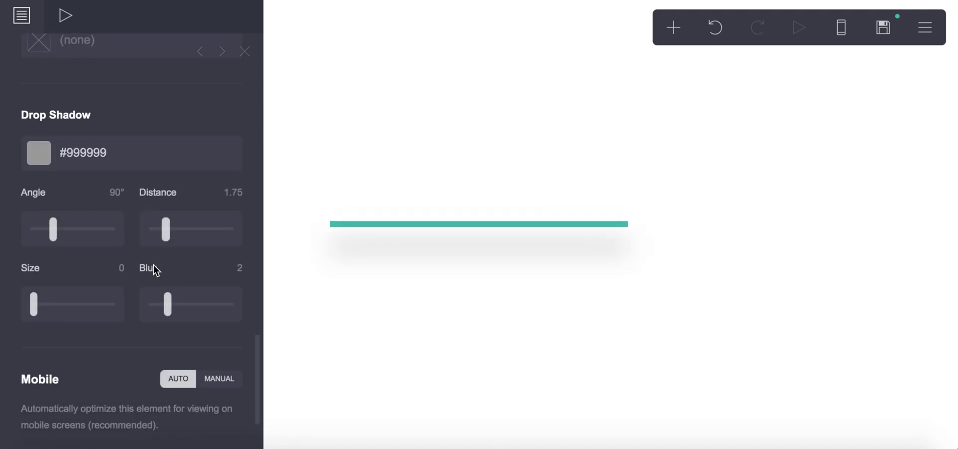
pyautogui.moveTo(166, 229); pyautogui.dragTo(65, 234)
pyautogui.moveTo(167, 304); pyautogui.dragTo(154, 311)
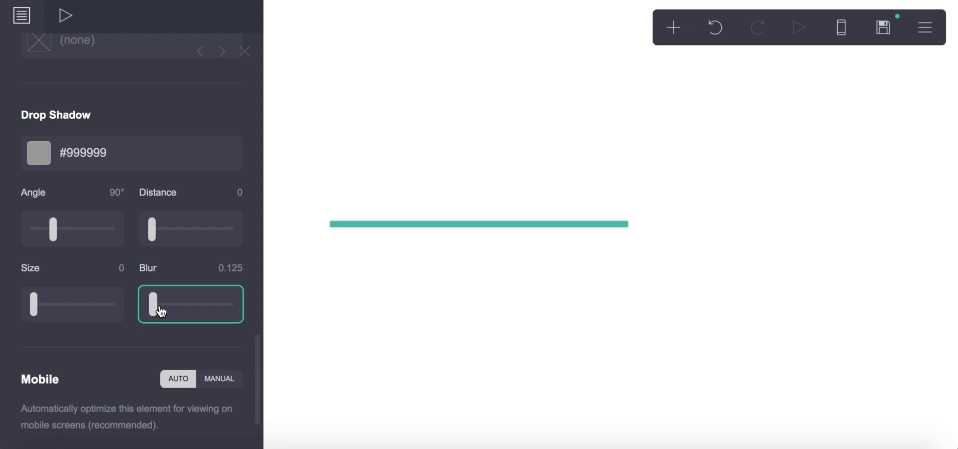
pyautogui.click(396, 336)
# - Set the page's corner rounding to 0.25
pyautogui.click(928, 26)
pyautogui.click(873, 231)
pyautogui.scroll(-10, 51, 264)
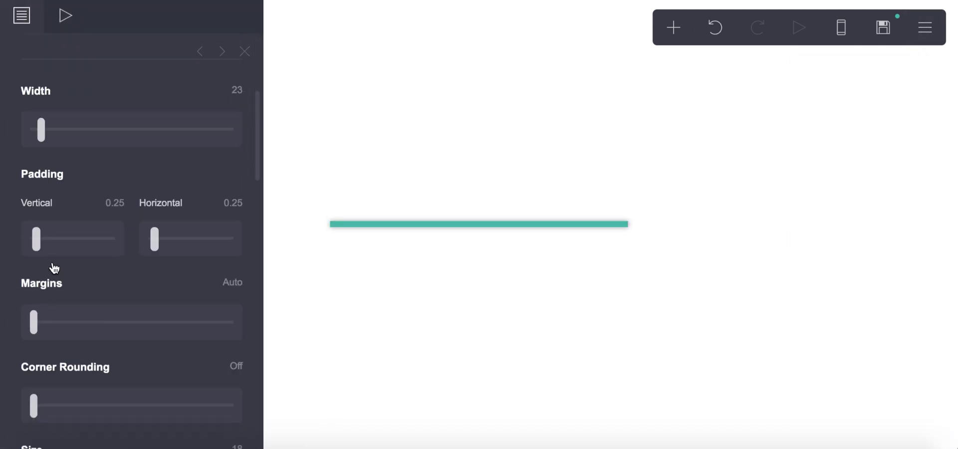
pyautogui.click(34, 117)
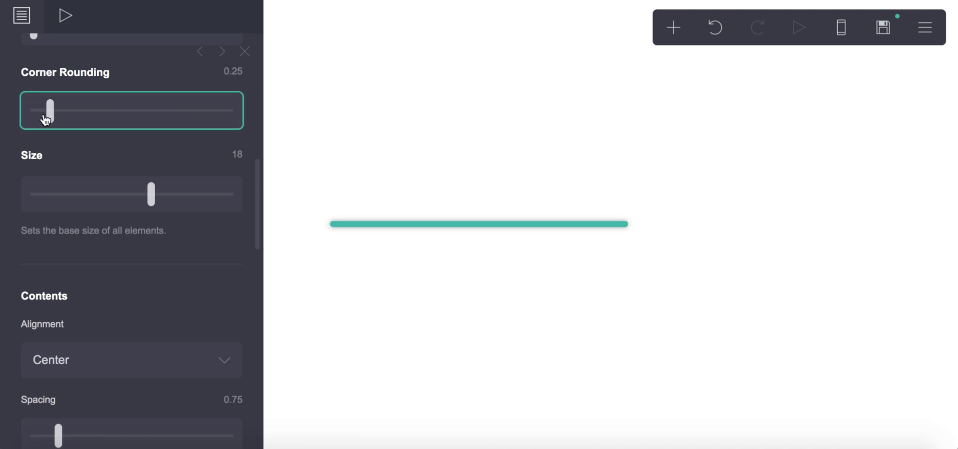
pyautogui.click(477, 295)
# - Add a container to the page and set its vertical and horizontal padding to 0.25
pyautogui.click(673, 29)
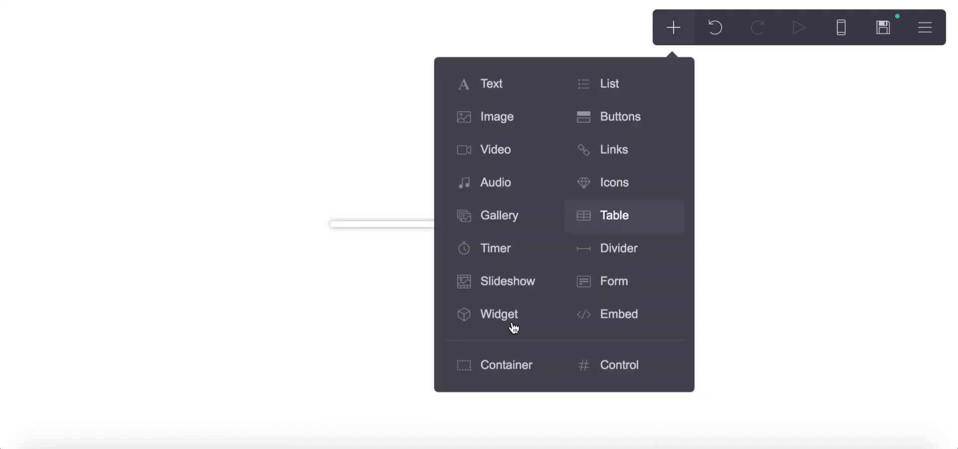
pyautogui.click(504, 370)
pyautogui.click(361, 238)
pyautogui.click(65, 15)
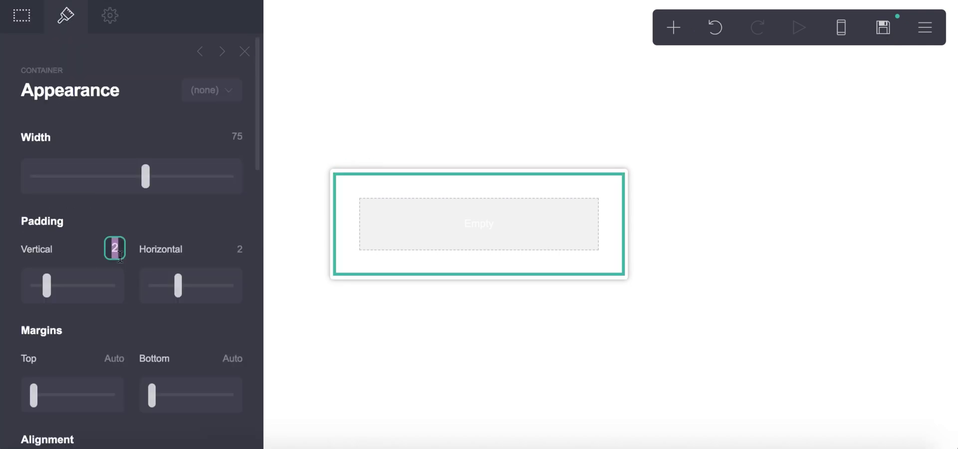
pyautogui.press('Return')
pyautogui.write('0.25')
pyautogui.press('Return')
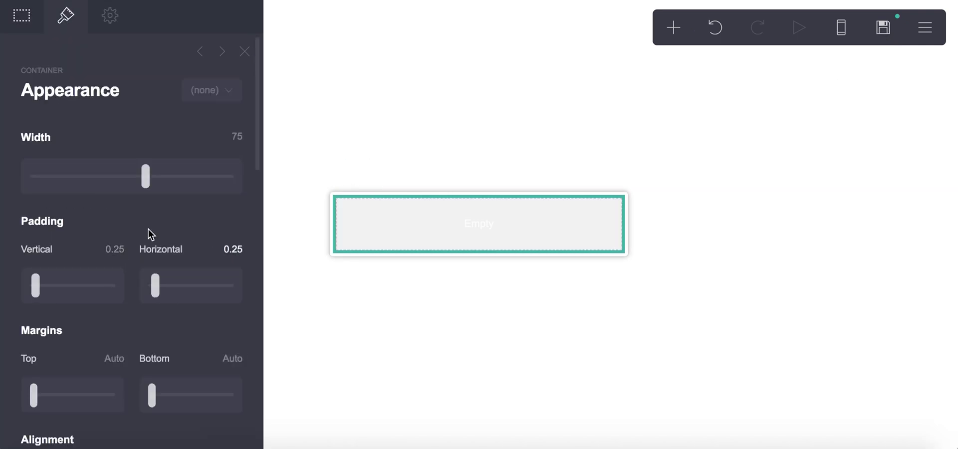
# - Change the container type to Columns and set the spacing between its two columns to 0.25
pyautogui.click(23, 30)
pyautogui.click(102, 167)
pyautogui.click(98, 182)
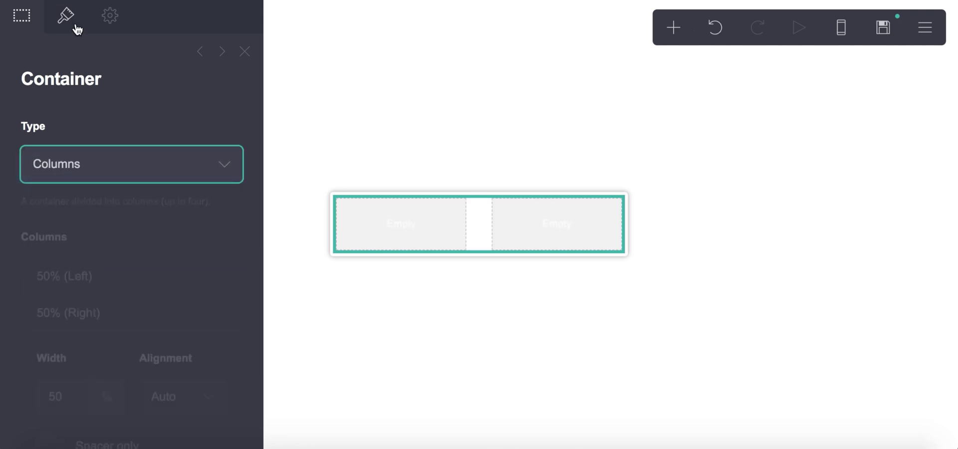
pyautogui.click(65, 16)
pyautogui.write('.25')
pyautogui.press('Return')
pyautogui.scroll(-10, 147, 304)
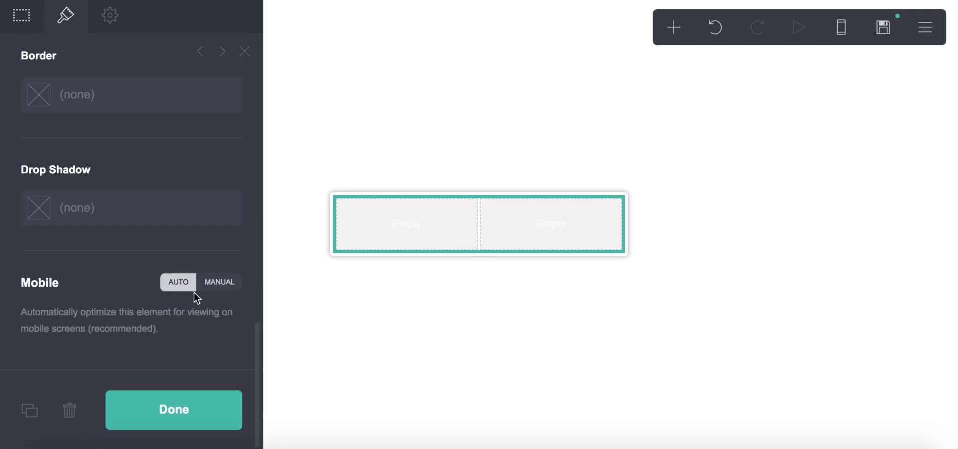
# - Set the page's base element size to 17
pyautogui.click(933, 38)
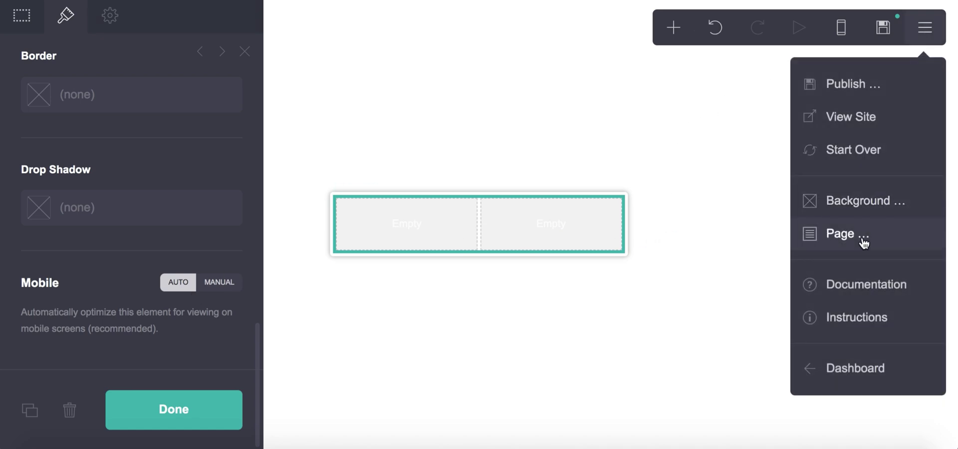
pyautogui.click(803, 242)
pyautogui.scroll(-8, 99, 278)
pyautogui.scroll(-2, 96, 280)
pyautogui.click(129, 283)
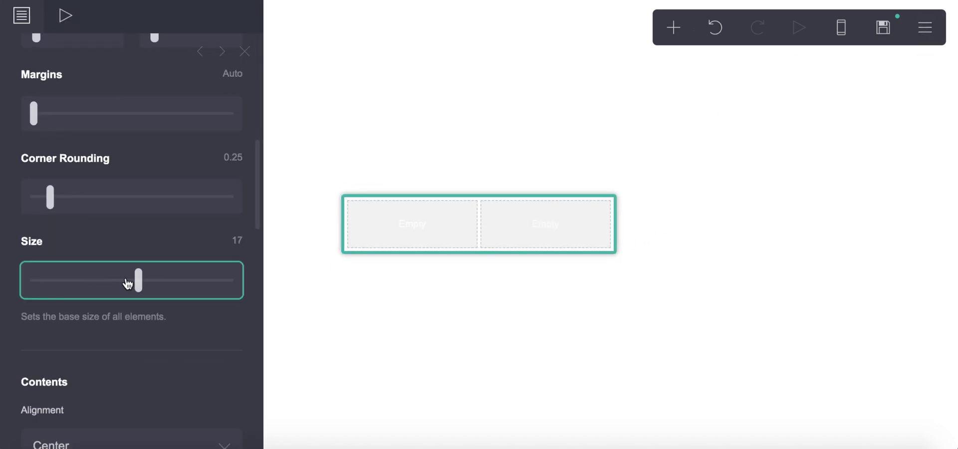
pyautogui.moveTo(124, 283)
pyautogui.mouseDown()
pyautogui.moveTo(104, 283)
pyautogui.moveTo(124, 285)
pyautogui.mouseUp()
pyautogui.click(426, 340)
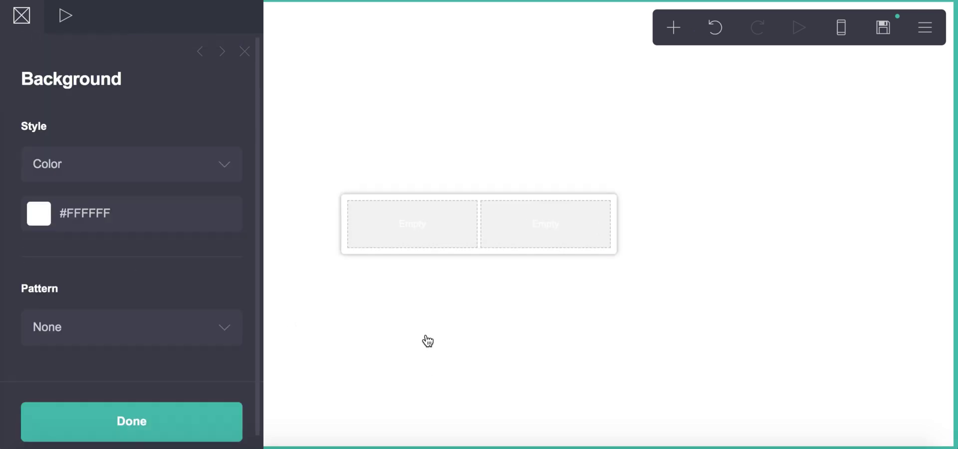
pyautogui.press('Escape')
# - Reduce the page's vertical and horizontal padding to 0.125
pyautogui.click(925, 39)
pyautogui.click(877, 235)
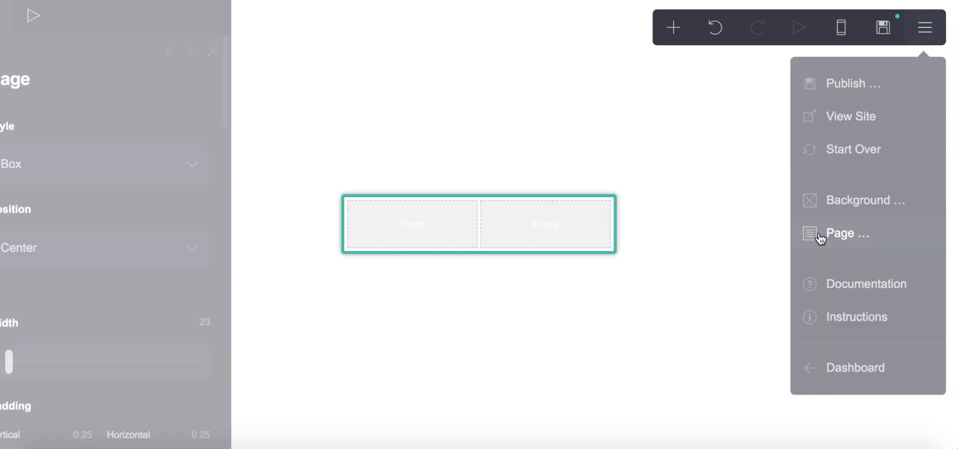
pyautogui.scroll(-3, 40, 380)
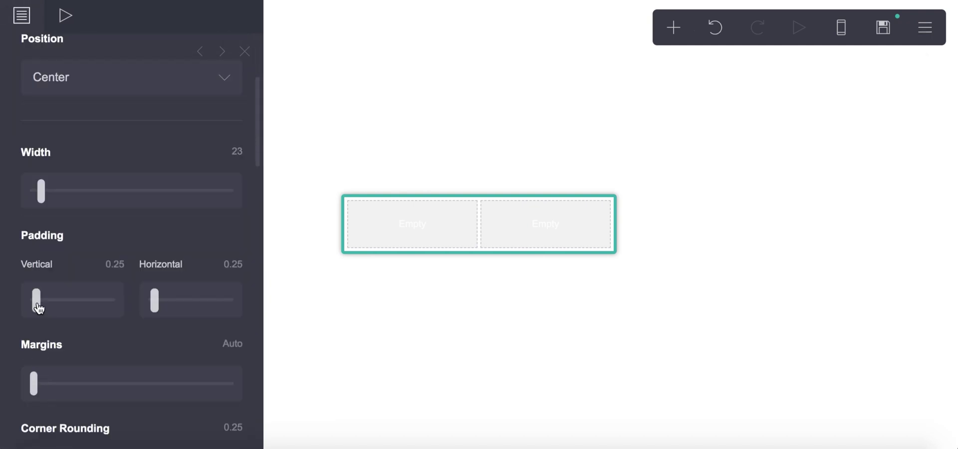
pyautogui.moveTo(37, 307); pyautogui.dragTo(35, 307)
pyautogui.click(155, 305)
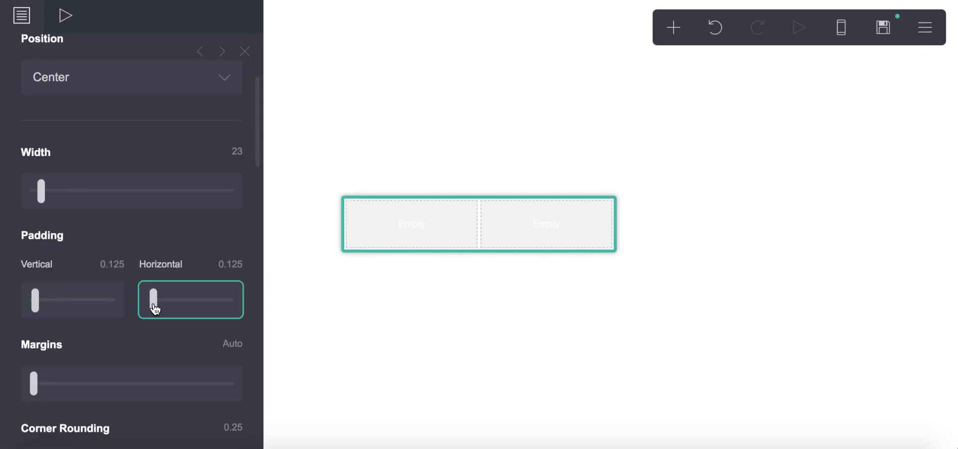
pyautogui.click(371, 303)
# - Add an image to the container's left column from 2-2.gif and set its height to 6.5
pyautogui.click(672, 31)
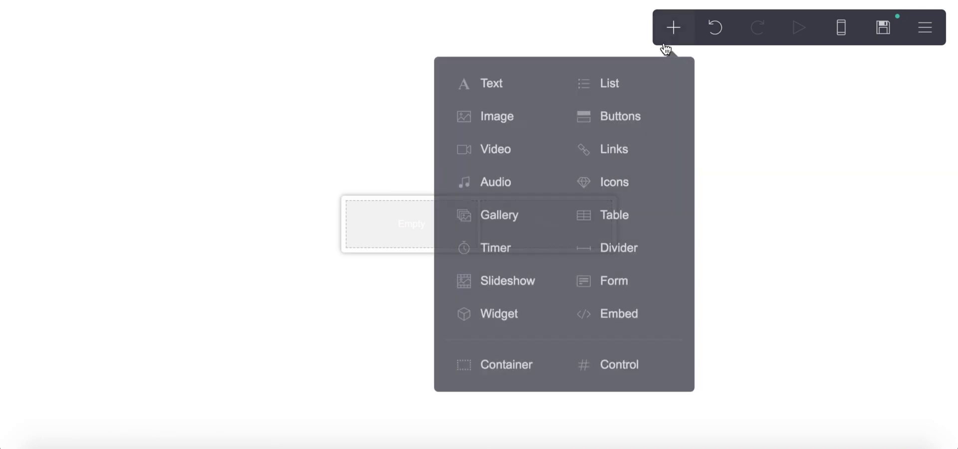
pyautogui.click(511, 125)
pyautogui.moveTo(475, 248); pyautogui.dragTo(396, 145)
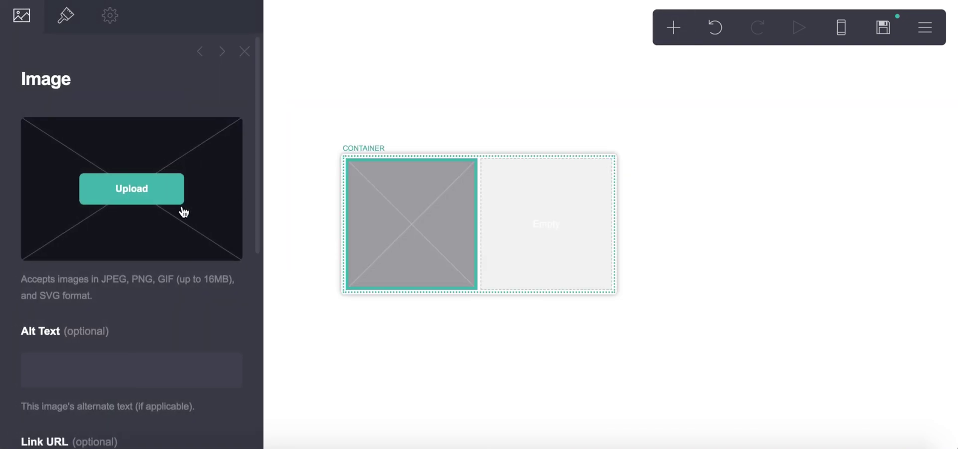
pyautogui.click(151, 220)
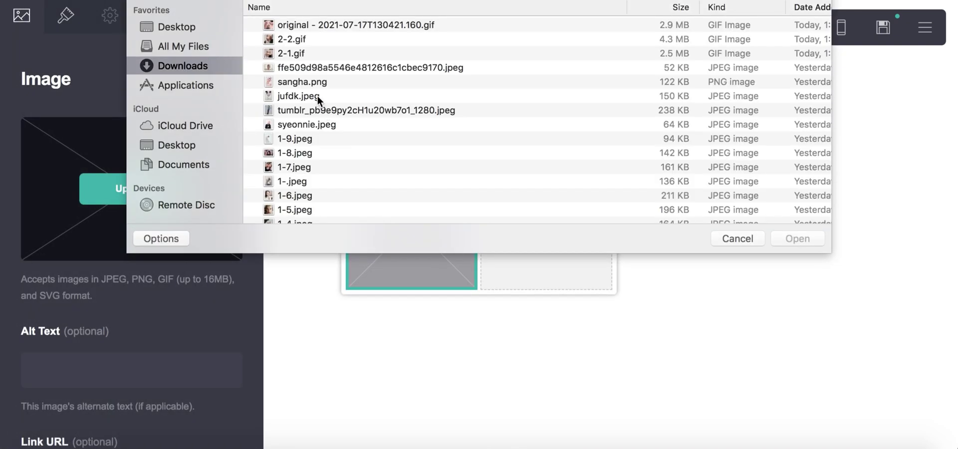
pyautogui.doubleClick(303, 38)
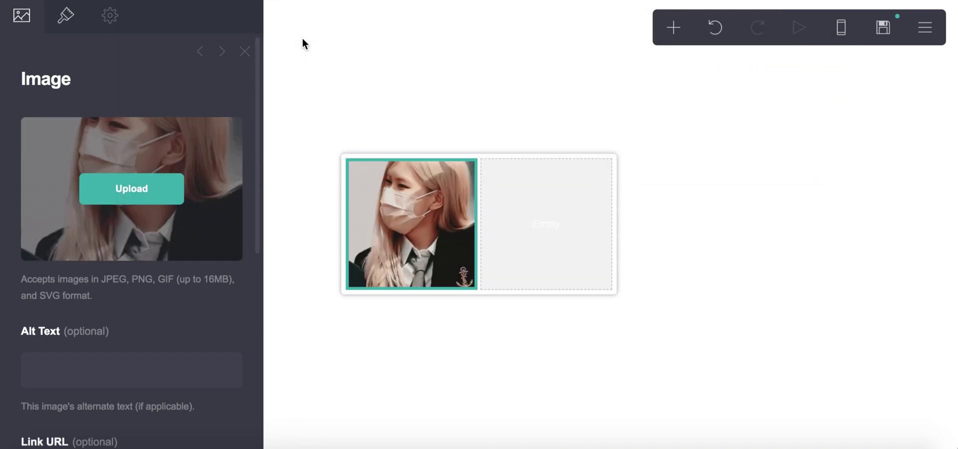
pyautogui.click(67, 20)
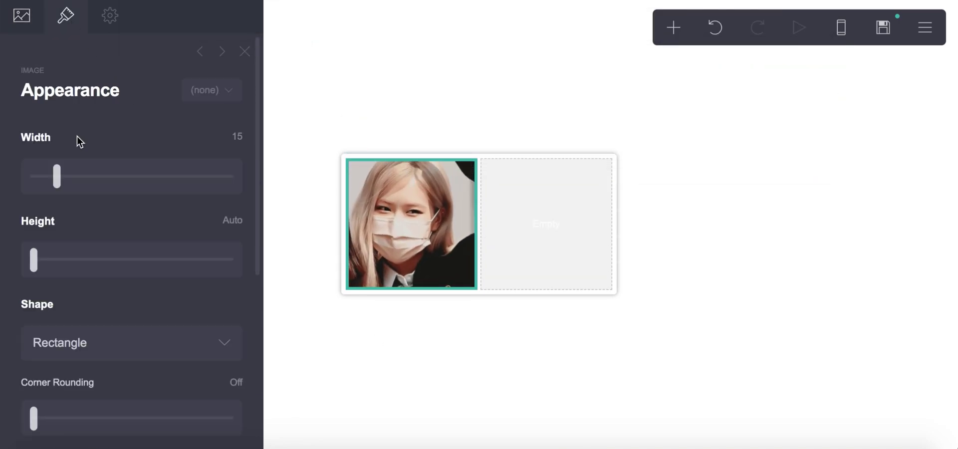
pyautogui.moveTo(37, 269); pyautogui.dragTo(55, 265)
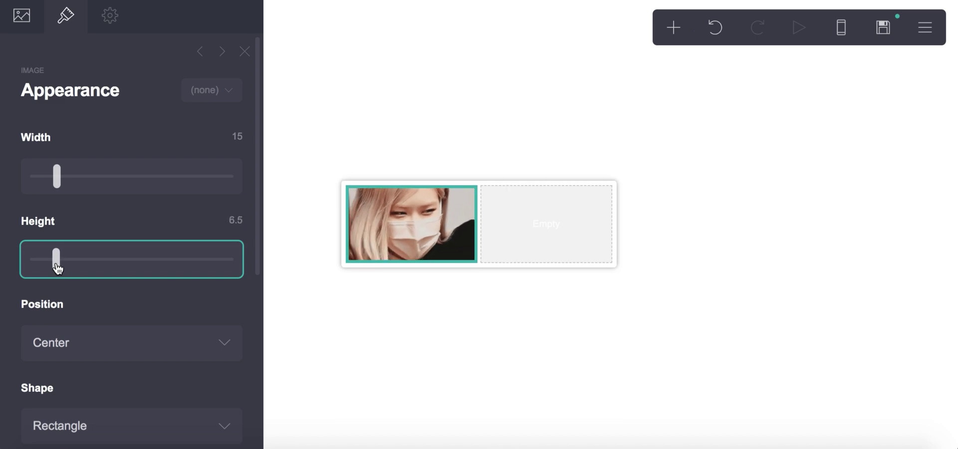
# - Upload 2-2.gif again as the left column's image
pyautogui.click(22, 15)
pyautogui.click(115, 184)
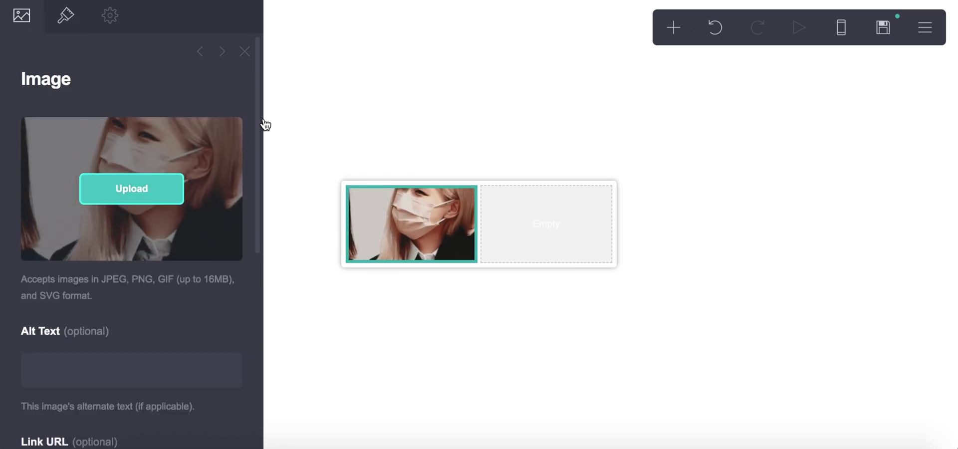
pyautogui.doubleClick(295, 41)
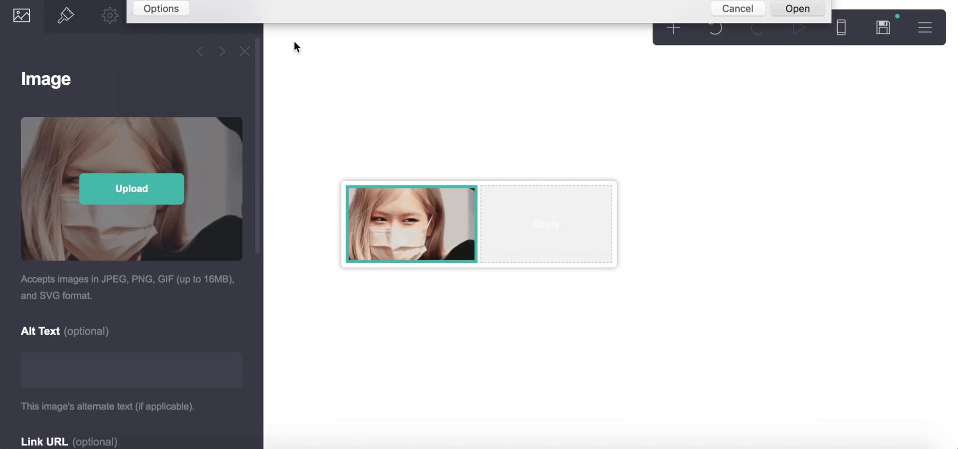
# - Replace the left column's image with 2-1.gif from the Downloads folder
pyautogui.click(136, 193)
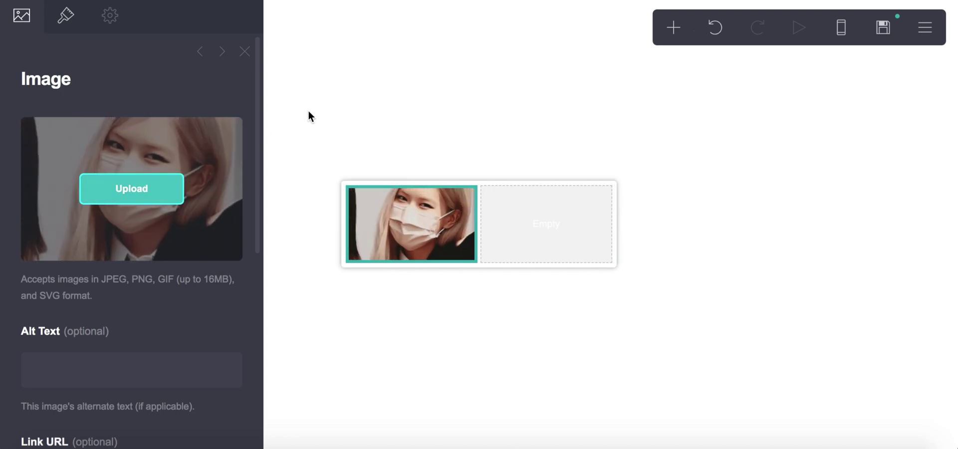
pyautogui.doubleClick(297, 53)
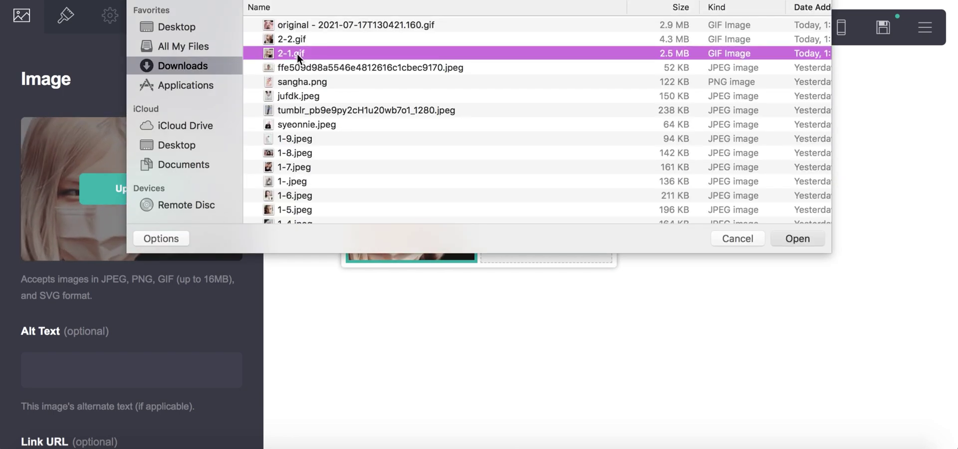
pyautogui.click(405, 325)
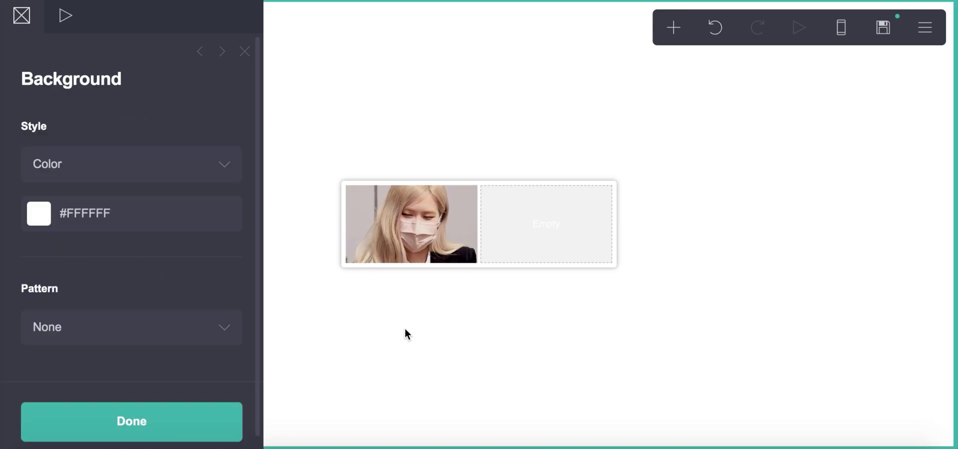
# - Add a text element to the container's right column and align it to the left
pyautogui.click(672, 29)
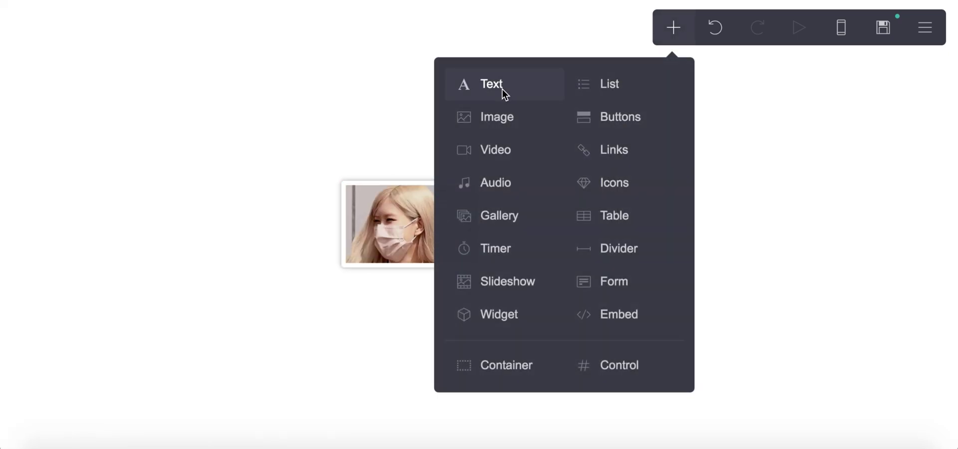
pyautogui.click(492, 84)
pyautogui.moveTo(499, 269); pyautogui.dragTo(537, 178)
pyautogui.click(65, 15)
pyautogui.scroll(-7, 122, 229)
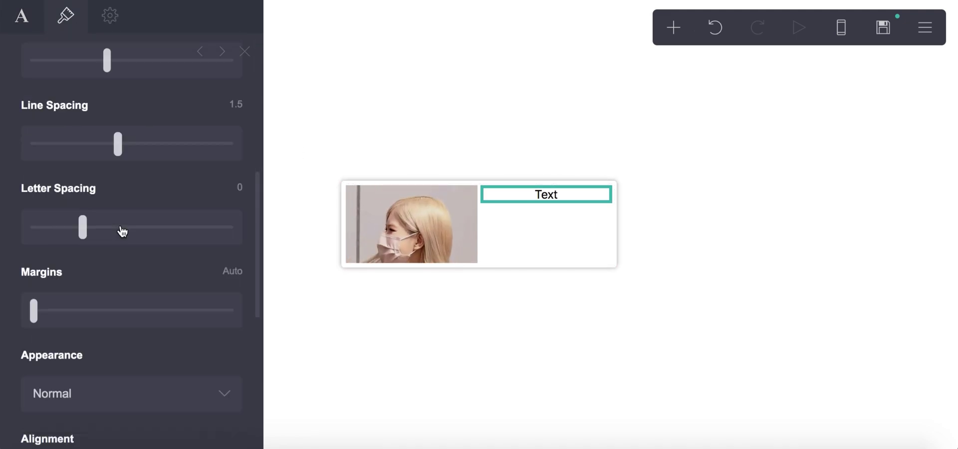
pyautogui.scroll(-7, 75, 396)
pyautogui.click(75, 137)
# - Set the right column's text to "Astra" in bold using Markdown-like formatting
pyautogui.click(30, 29)
pyautogui.click(30, 29)
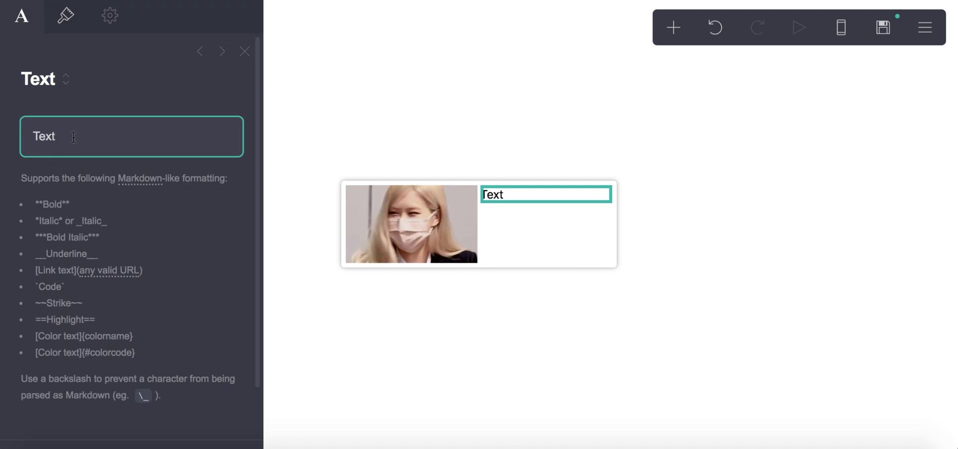
pyautogui.write('**Astra*')
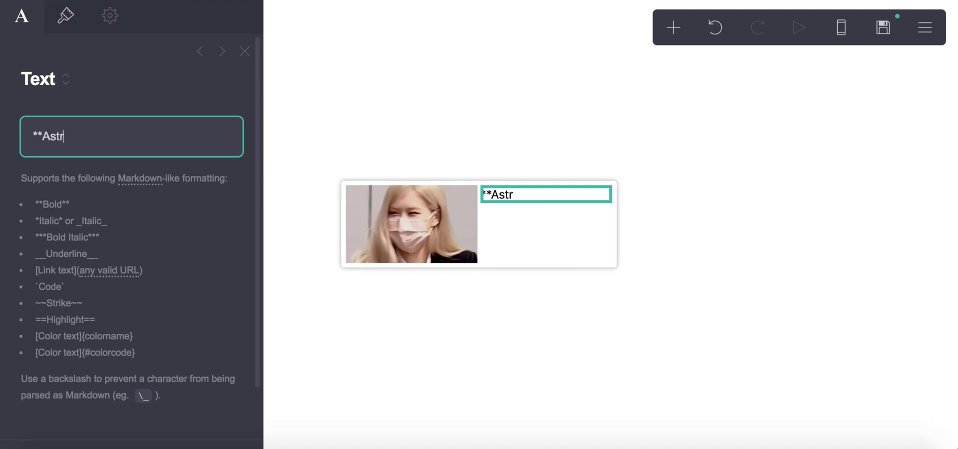
pyautogui.write('*')
pyautogui.click(415, 359)
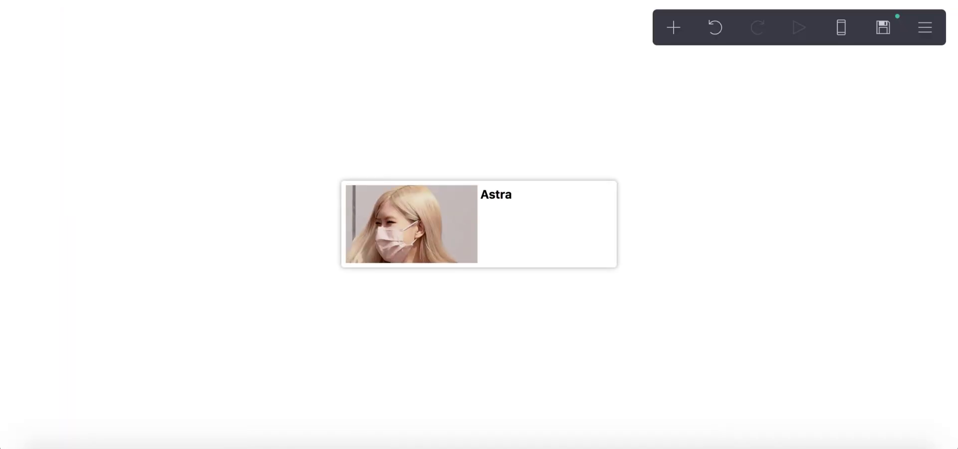
# - Add a second text element below the "Astra" heading and set its size to 0.625
pyautogui.click(673, 29)
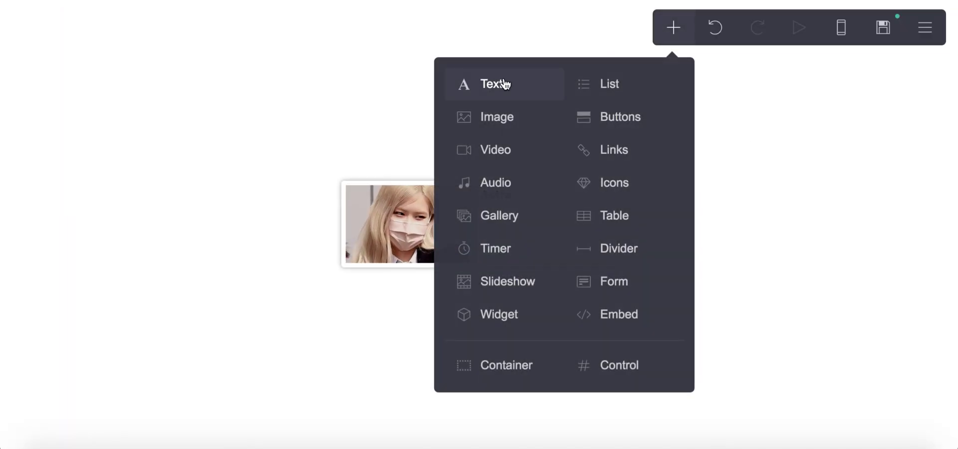
pyautogui.click(492, 81)
pyautogui.moveTo(432, 261); pyautogui.dragTo(499, 195)
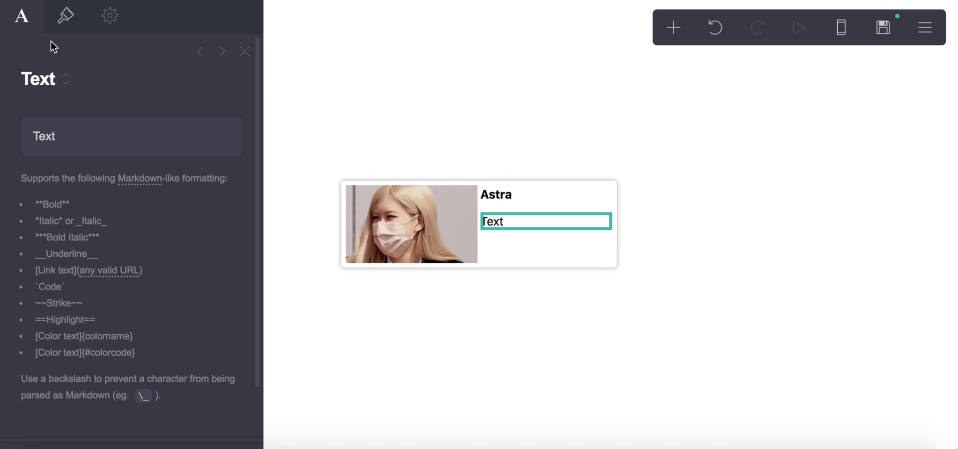
pyautogui.click(66, 13)
pyautogui.moveTo(47, 343); pyautogui.dragTo(47, 348)
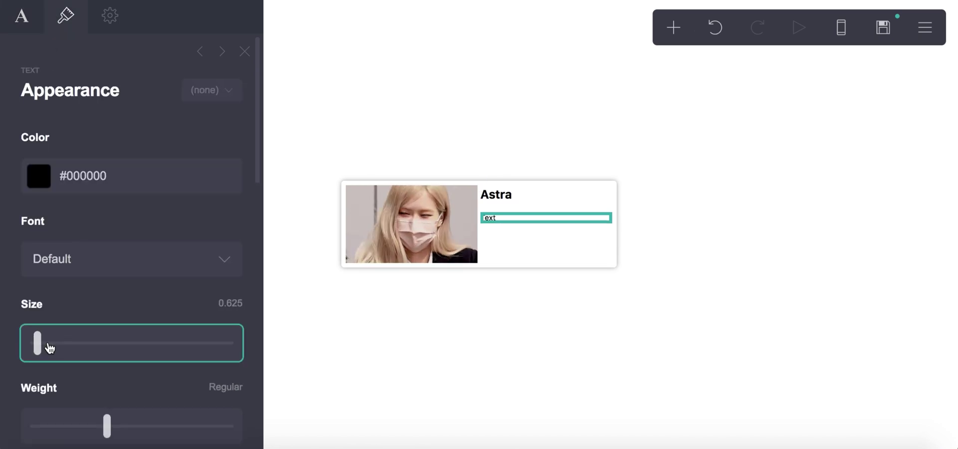
# - Set the spacing between the two-column container's contents to 0
pyautogui.click(549, 184)
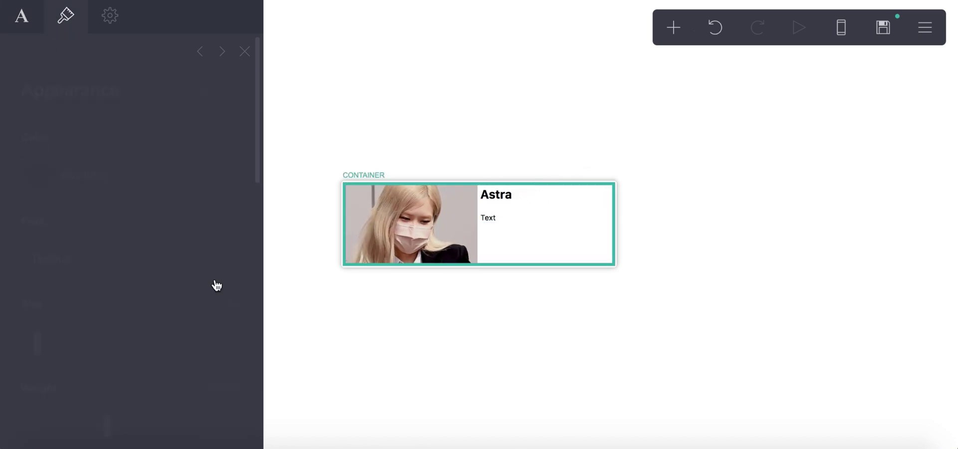
pyautogui.scroll(-4, 195, 295)
pyautogui.scroll(-6, 76, 265)
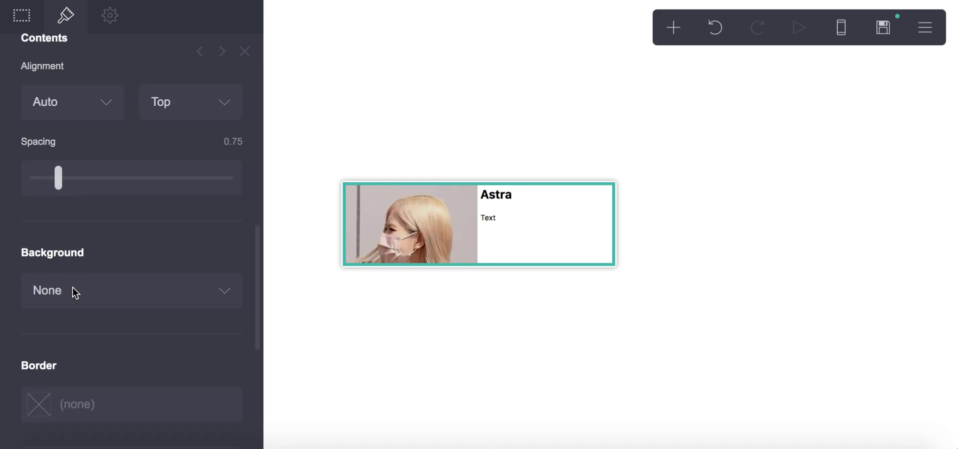
pyautogui.moveTo(58, 179); pyautogui.dragTo(34, 179)
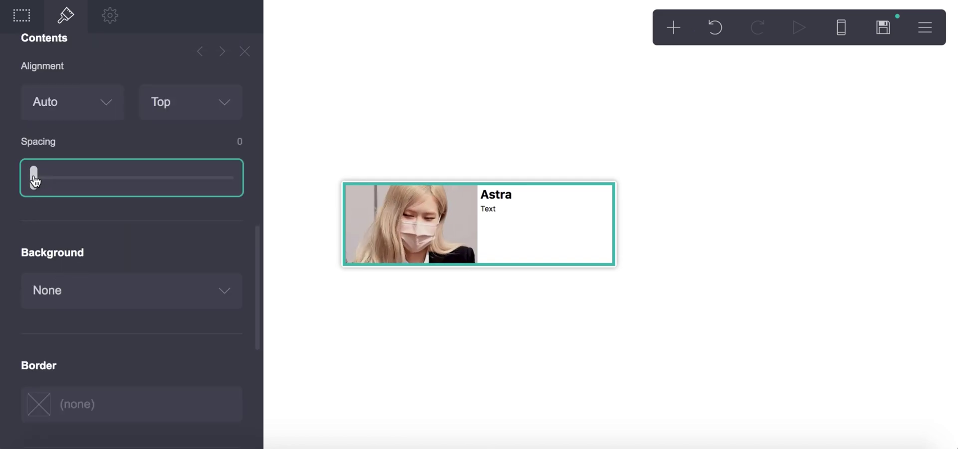
pyautogui.click(323, 251)
# - Give the "Astra" heading a line spacing of 1.375 and a size of 1.25
pyautogui.click(519, 195)
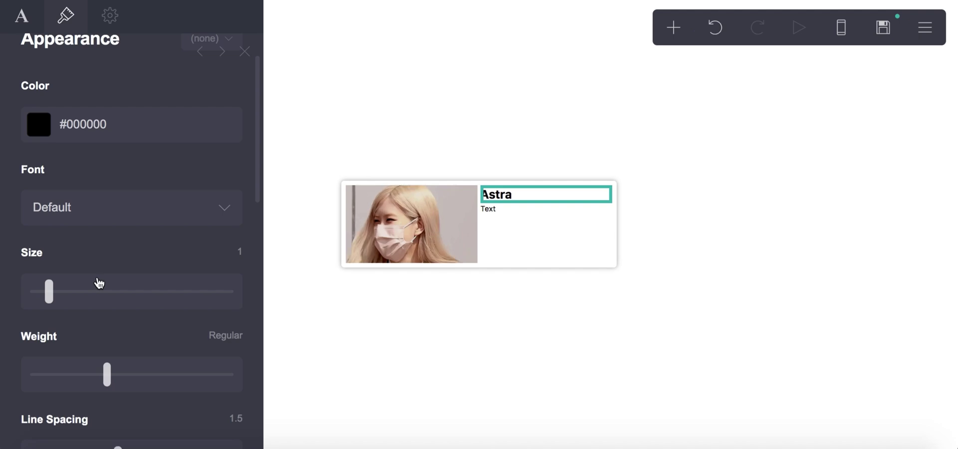
pyautogui.scroll(-4, 99, 283)
pyautogui.moveTo(107, 271); pyautogui.dragTo(103, 267)
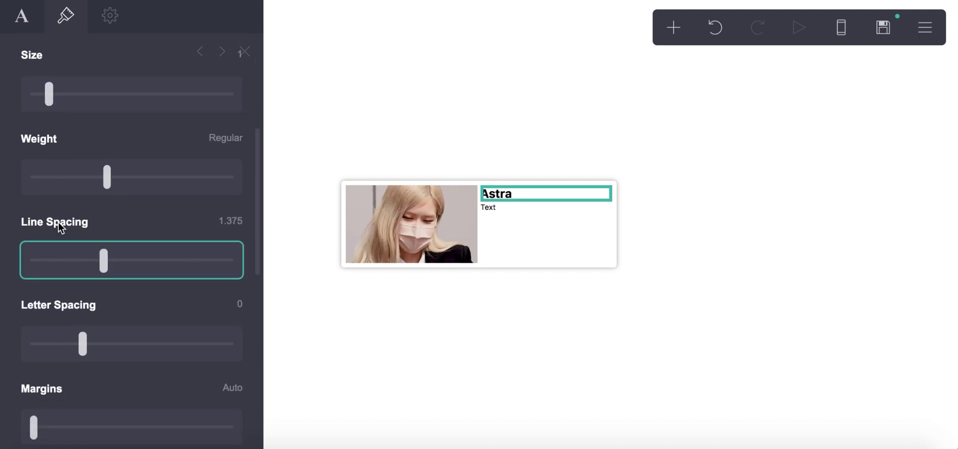
pyautogui.scroll(1, 60, 228)
pyautogui.moveTo(34, 121); pyautogui.dragTo(50, 120)
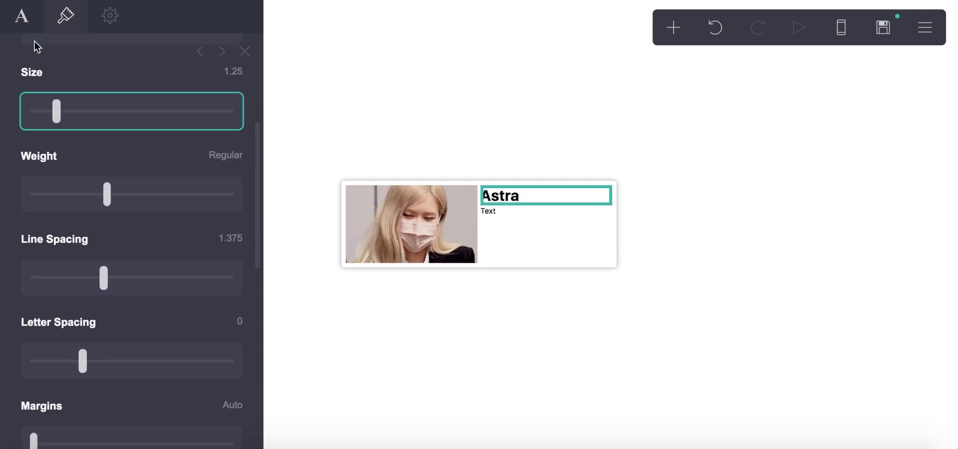
# - Replace the small text under the heading with two lines of the repeated word "info"
pyautogui.click(22, 15)
pyautogui.click(511, 213)
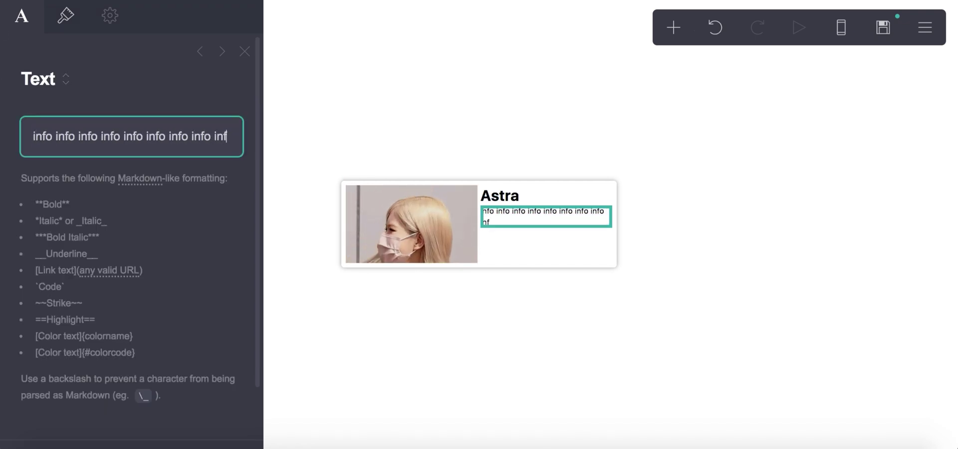
pyautogui.write('o info info info info info info info')
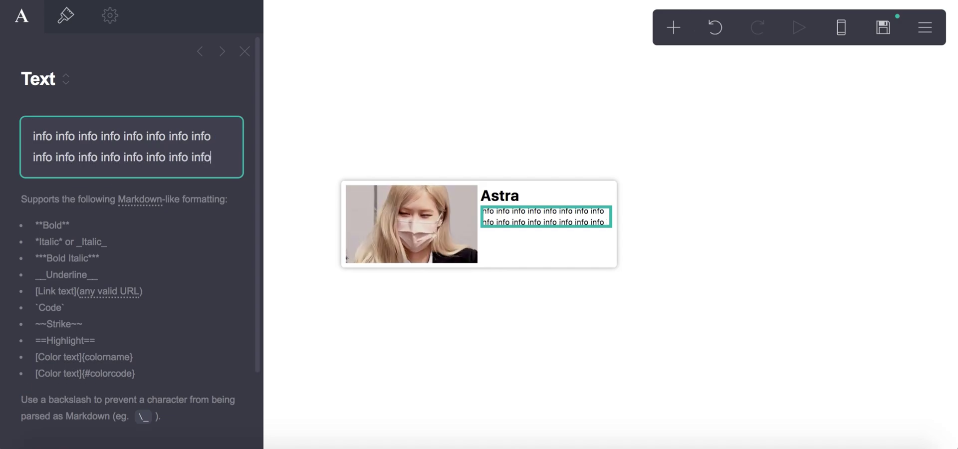
# - Set the small info text's line spacing to 1.375
pyautogui.click(65, 20)
pyautogui.scroll(-6, 75, 245)
pyautogui.moveTo(103, 207)
pyautogui.mouseDown()
pyautogui.moveTo(84, 203)
pyautogui.moveTo(104, 206)
pyautogui.mouseUp()
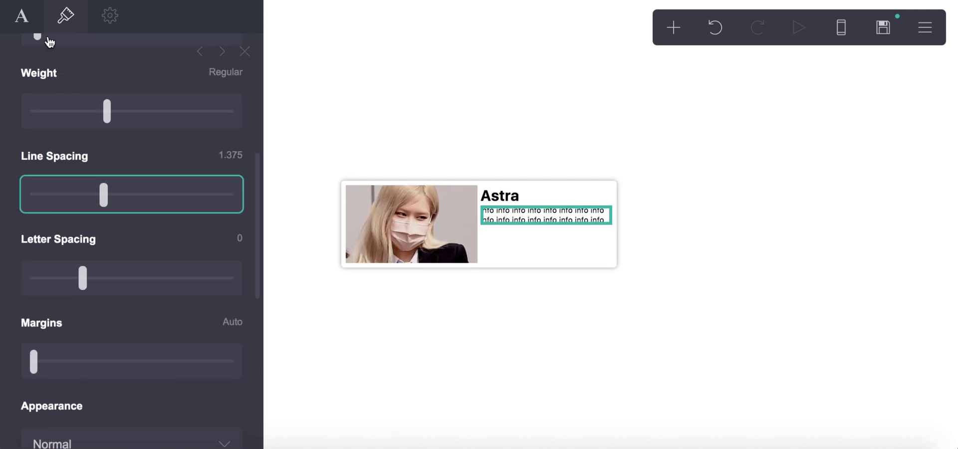
# - Add a new line to the info text starting with "likes" in bold, followed by a copy of the repeated "info" words
pyautogui.click(22, 15)
pyautogui.press('Return')
pyautogui.write('**')
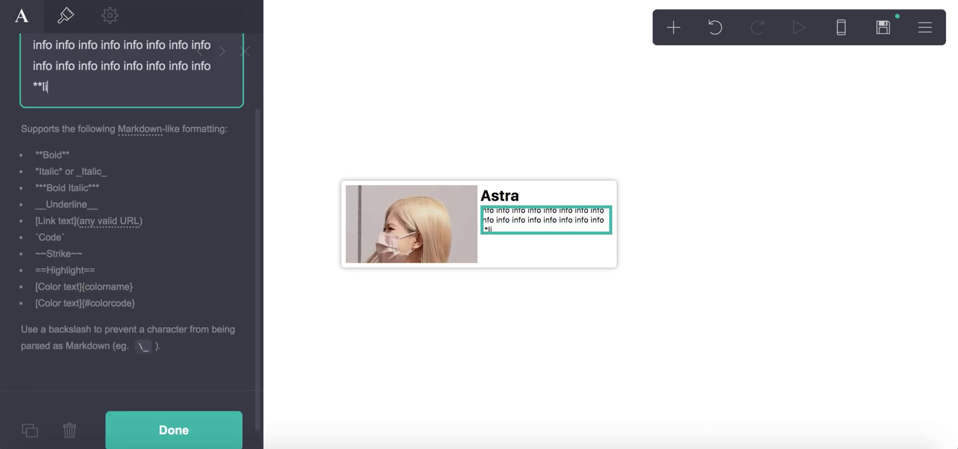
pyautogui.scroll(3, 132, 127)
pyautogui.moveTo(31, 136); pyautogui.dragTo(231, 149)
pyautogui.hotkey('ctrl', 'c')
pyautogui.click(140, 190)
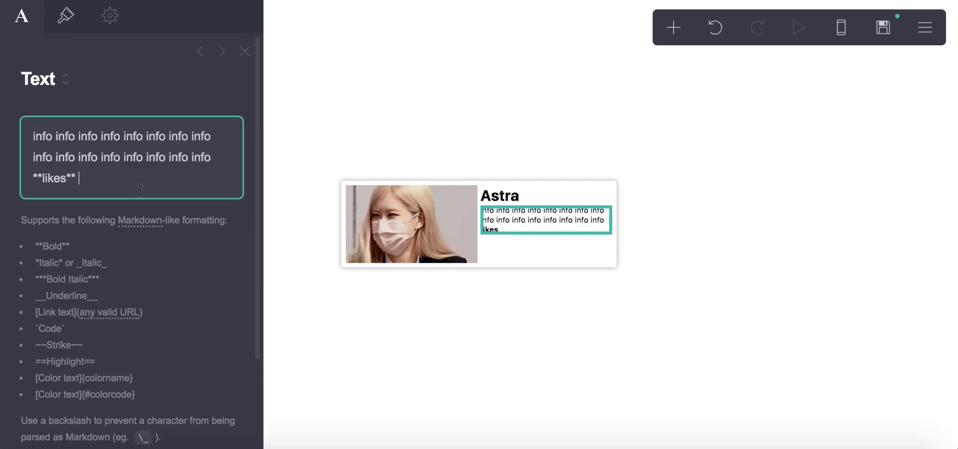
pyautogui.hotkey('ctrl', 'v')
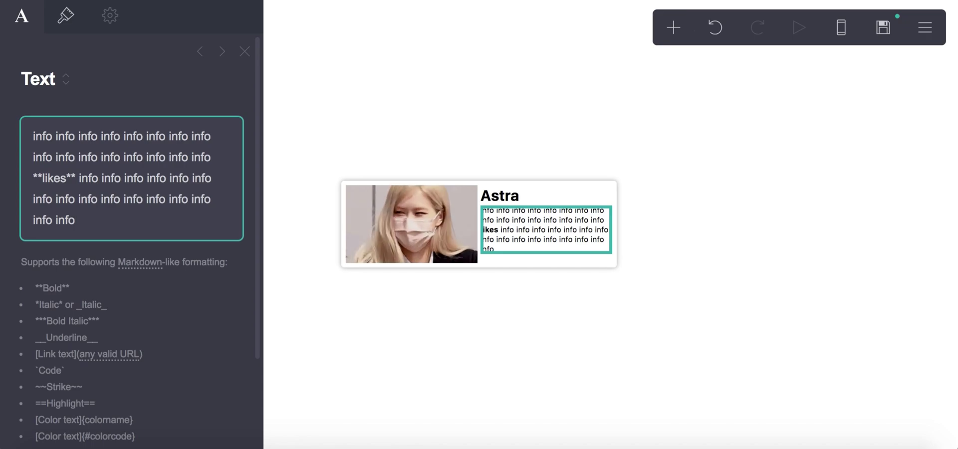
# - Add another line starting with "dislikes" in bold and fill it with repeated "info" words
pyautogui.press('Return')
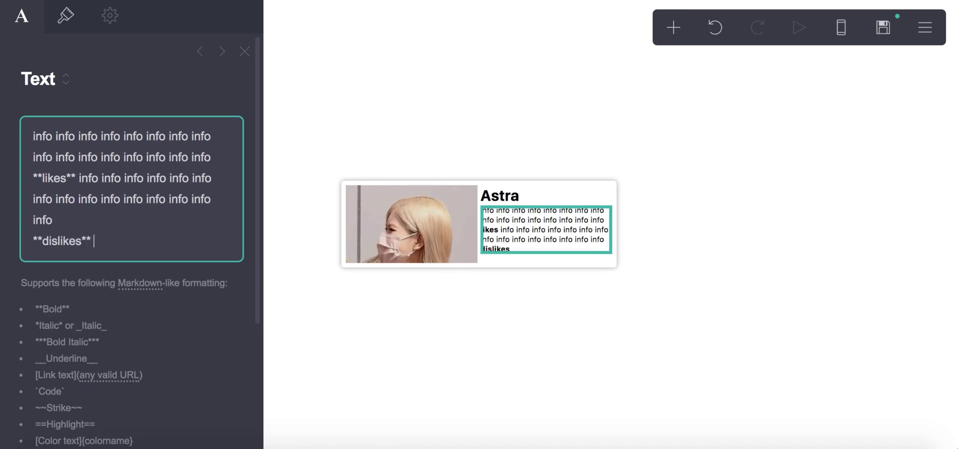
pyautogui.write('info info info info info info info info info info info info info info info info')
pyautogui.press('BackSpace')
pyautogui.press('BackSpace')
pyautogui.press('BackSpace')
pyautogui.press('BackSpace')
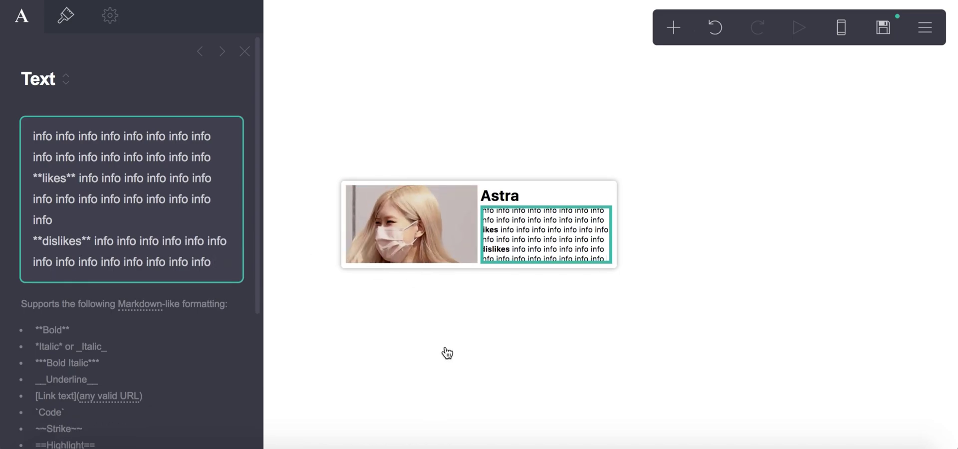
# - Reduce the "Astra" heading's line spacing to bring it closer to the info text, and close its settings
pyautogui.click(524, 205)
pyautogui.click(514, 195)
pyautogui.click(66, 15)
pyautogui.scroll(-3, 80, 235)
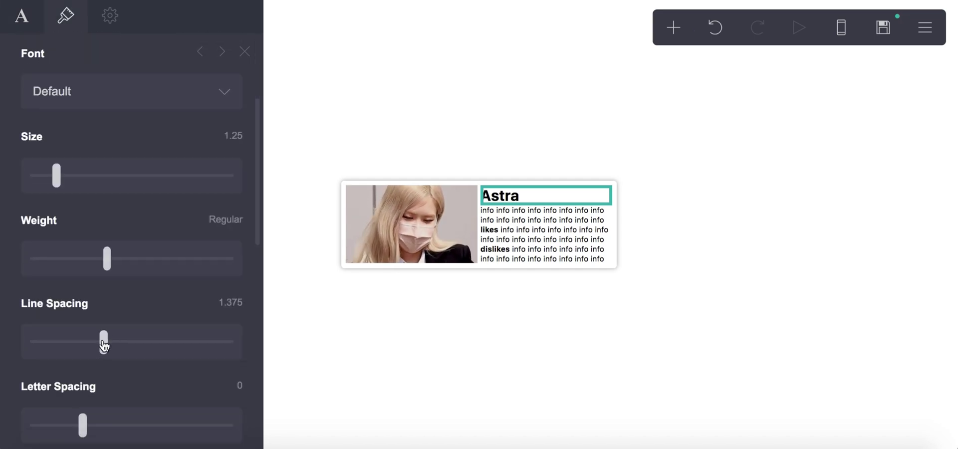
pyautogui.moveTo(103, 344); pyautogui.dragTo(90, 342)
pyautogui.click(406, 348)
pyautogui.click(413, 351)
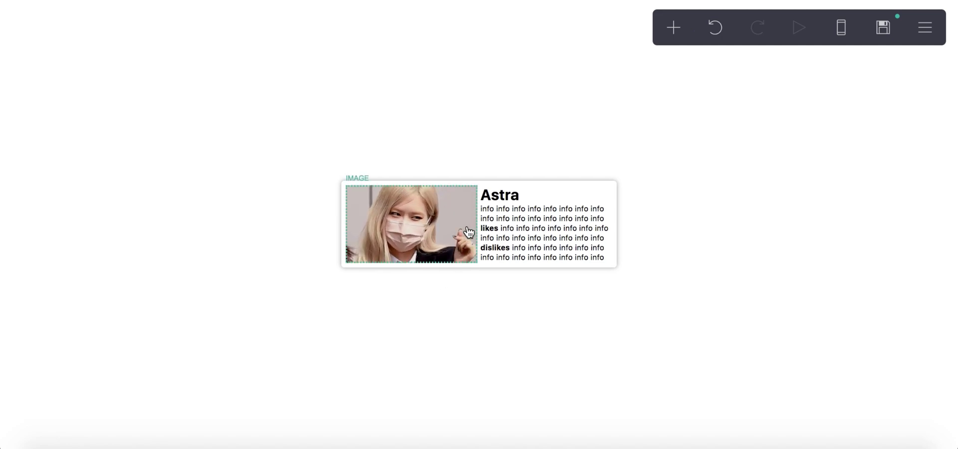
pyautogui.click(464, 355)
# - Add a new empty container below the existing two-column container
pyautogui.click(669, 57)
pyautogui.click(673, 28)
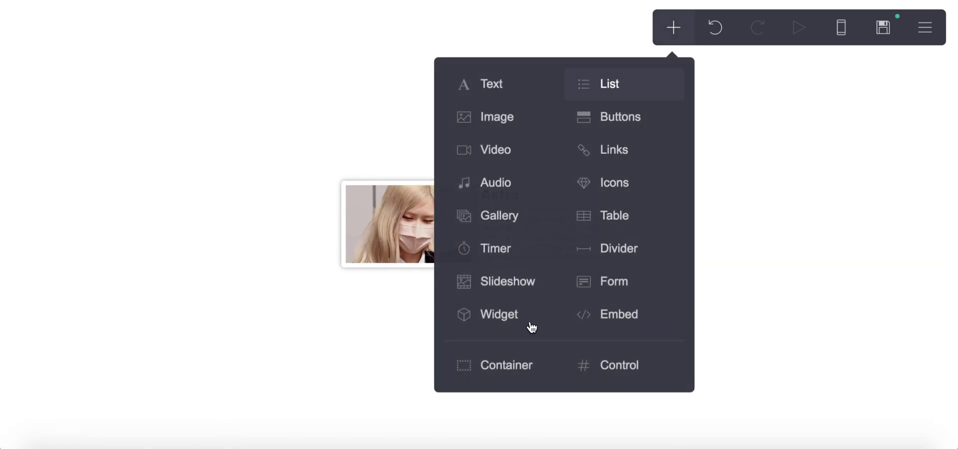
pyautogui.click(505, 382)
pyautogui.click(496, 379)
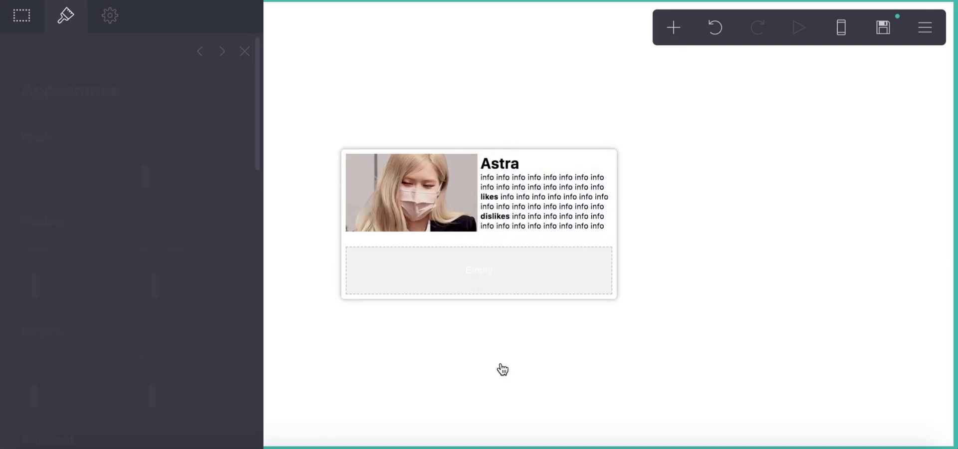
# - Reduce the page's contents spacing to its minimum to close the gap between the two containers
pyautogui.click(925, 27)
pyautogui.click(847, 235)
pyautogui.scroll(-5, 114, 264)
pyautogui.scroll(-5, 114, 264)
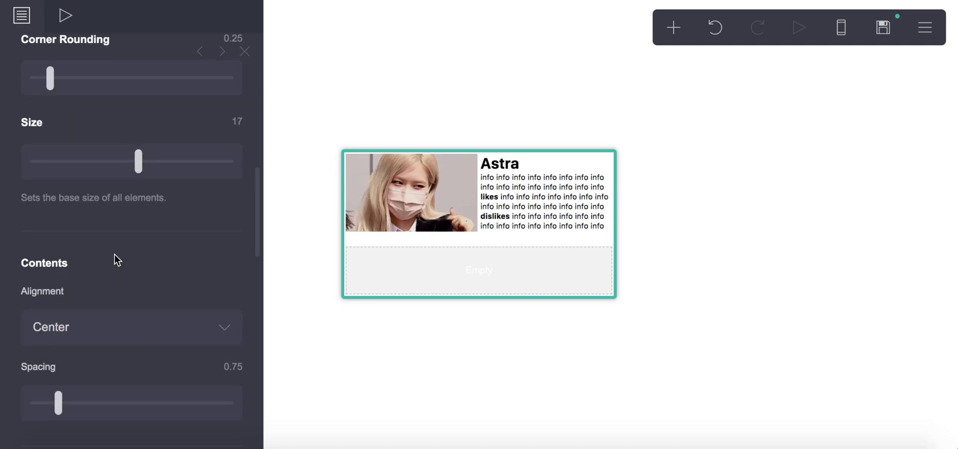
pyautogui.moveTo(56, 416); pyautogui.dragTo(5, 394)
pyautogui.click(451, 295)
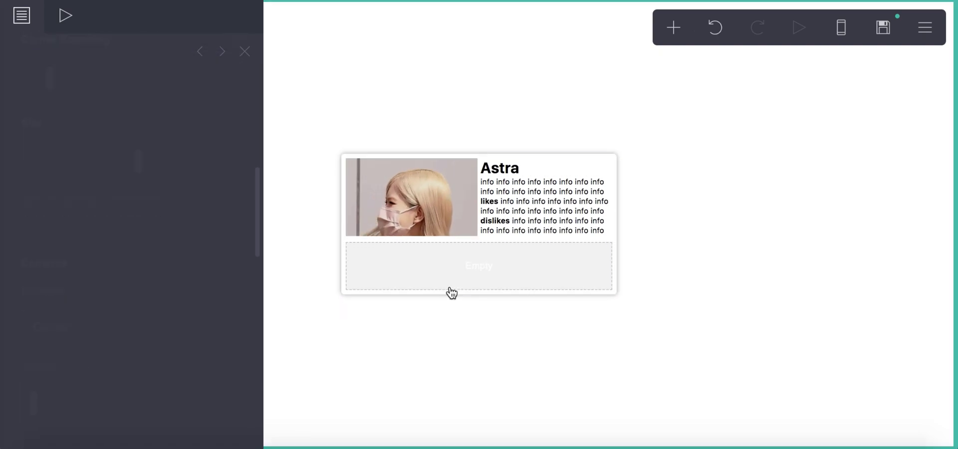
# - Set the page's vertical and horizontal padding to 0
pyautogui.click(925, 26)
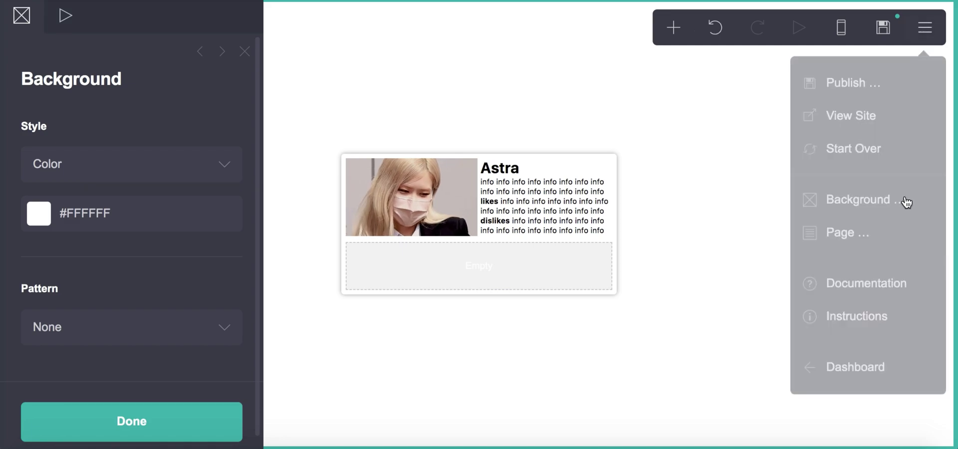
pyautogui.click(883, 229)
pyautogui.scroll(-5, 95, 272)
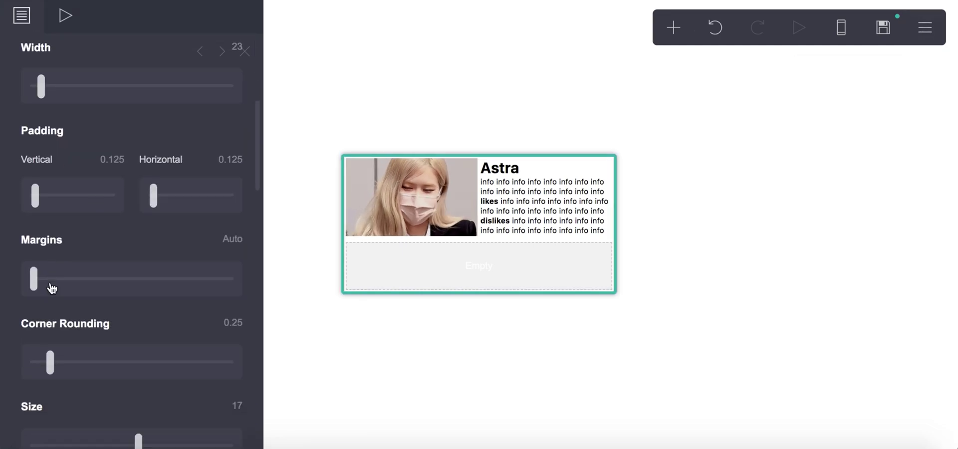
pyautogui.moveTo(35, 195); pyautogui.dragTo(23, 194)
pyautogui.moveTo(153, 195); pyautogui.dragTo(90, 195)
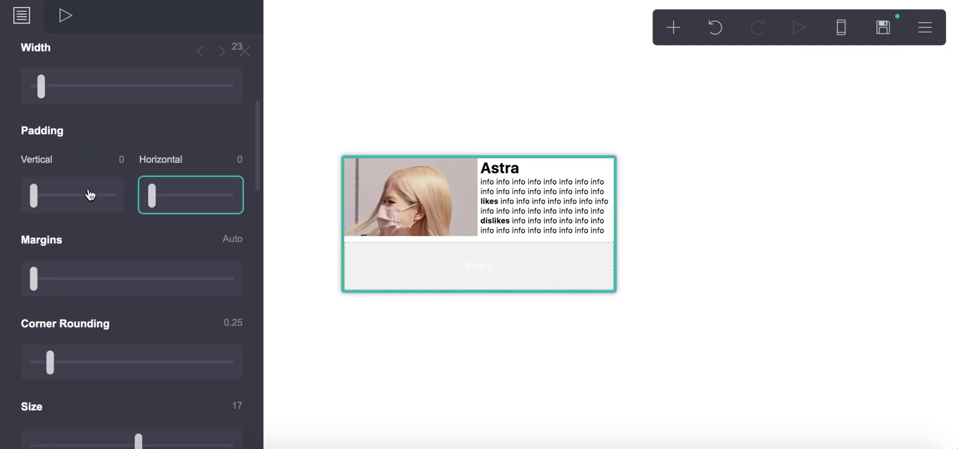
pyautogui.click(382, 352)
# - Give the lower container a border in the colour #999999
pyautogui.scroll(-10, 104, 238)
pyautogui.click(80, 95)
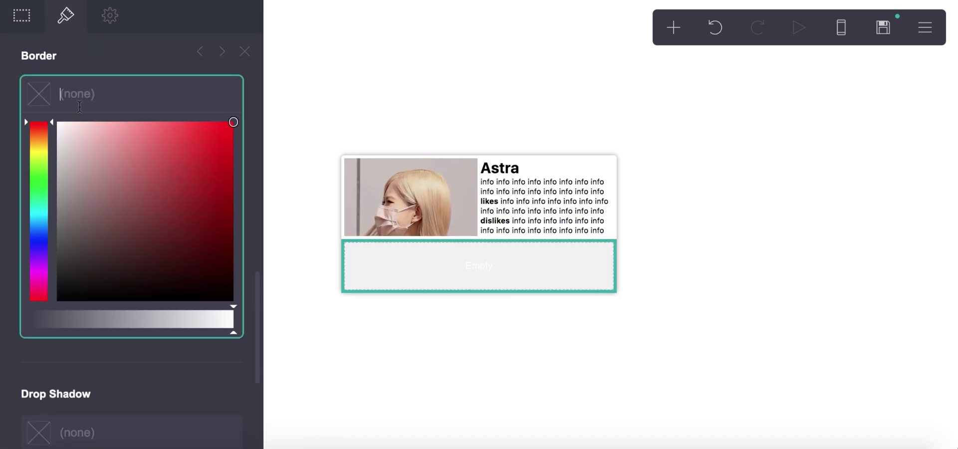
pyautogui.write('#999999')
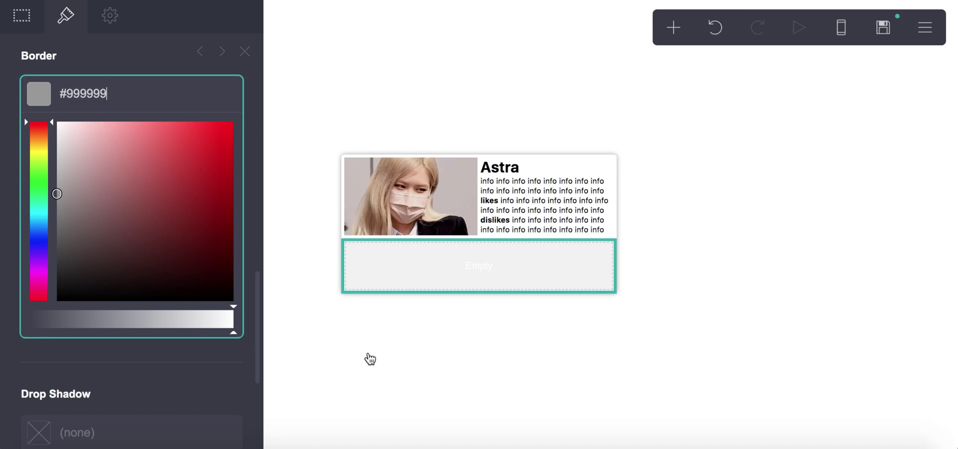
pyautogui.click(367, 353)
# - Set the lower container's border colour to #C7C7C7 and keep the border only on the top edge
pyautogui.click(349, 280)
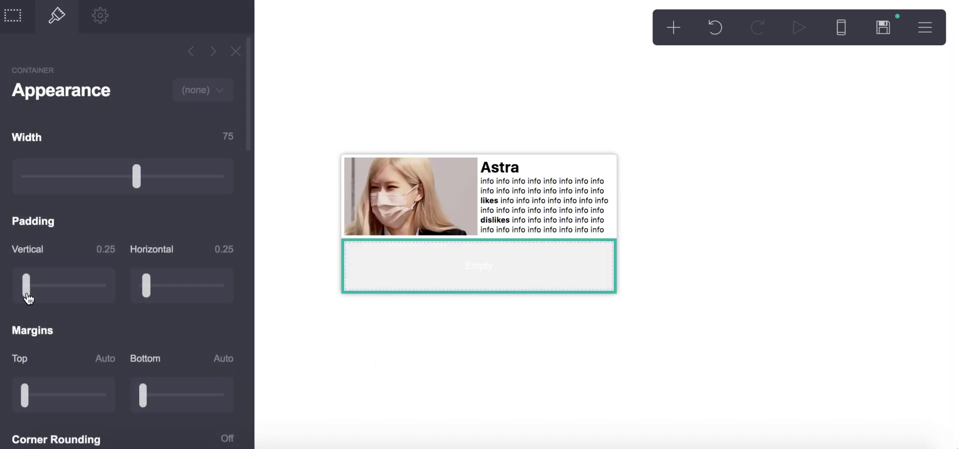
pyautogui.scroll(-10, 58, 263)
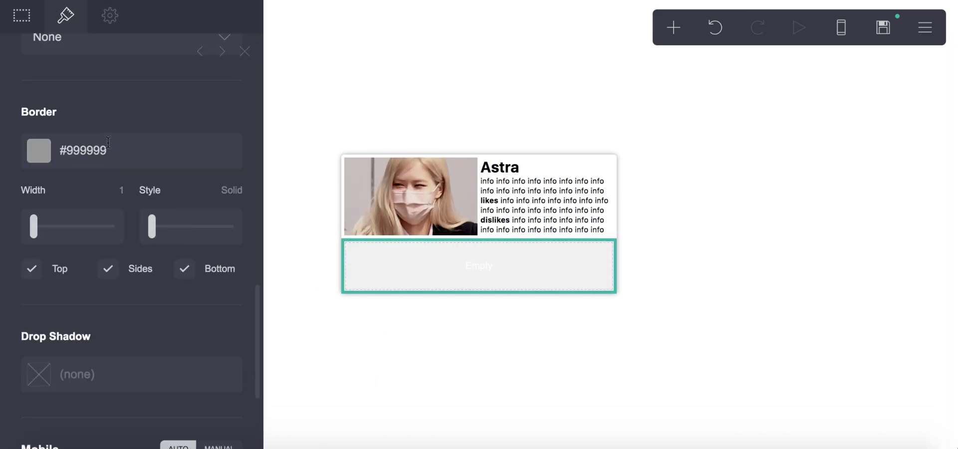
pyautogui.click(108, 144)
pyautogui.press('Return')
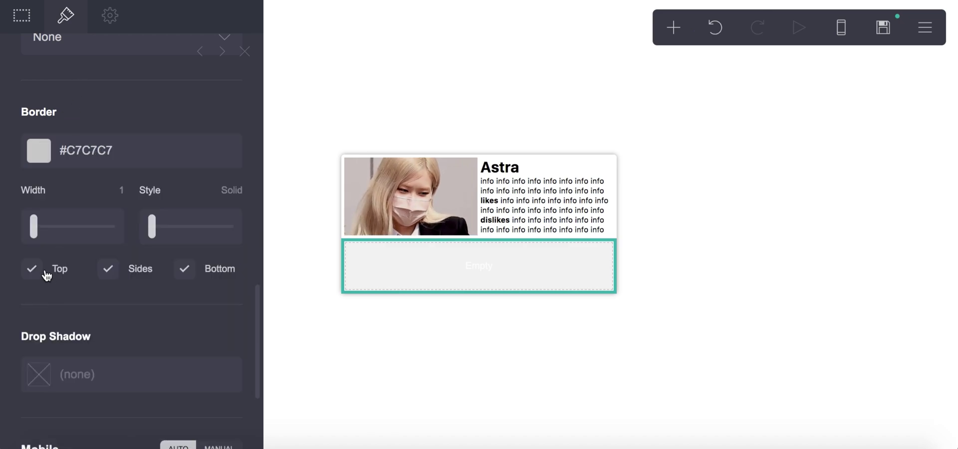
pyautogui.click(208, 273)
pyautogui.click(410, 379)
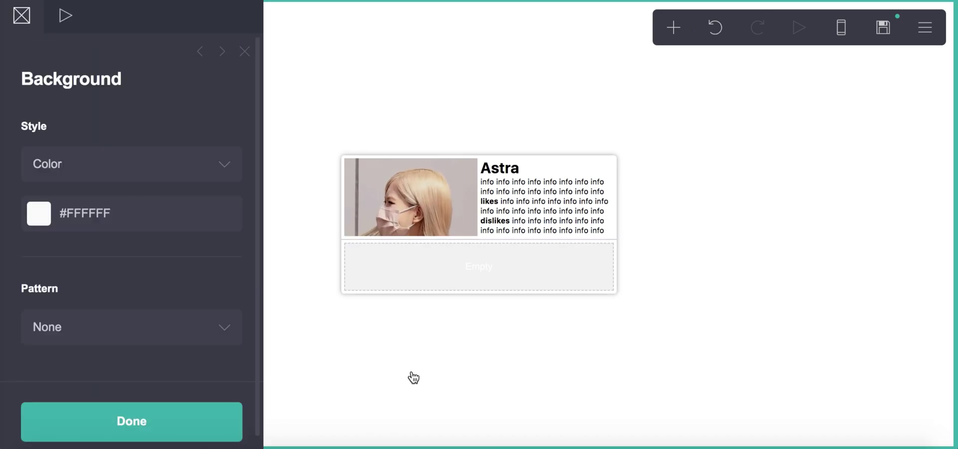
# - Change the lower container's type to Columns and open its appearance settings
pyautogui.click(479, 267)
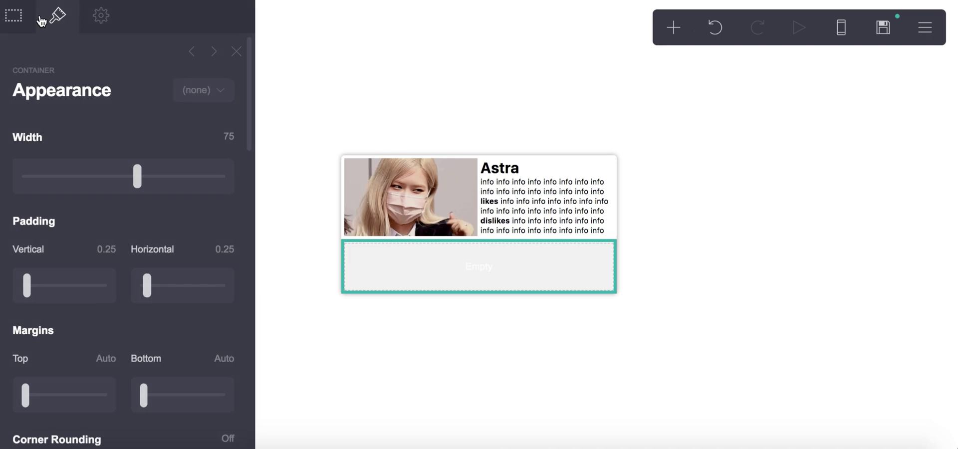
pyautogui.click(125, 181)
pyautogui.click(120, 184)
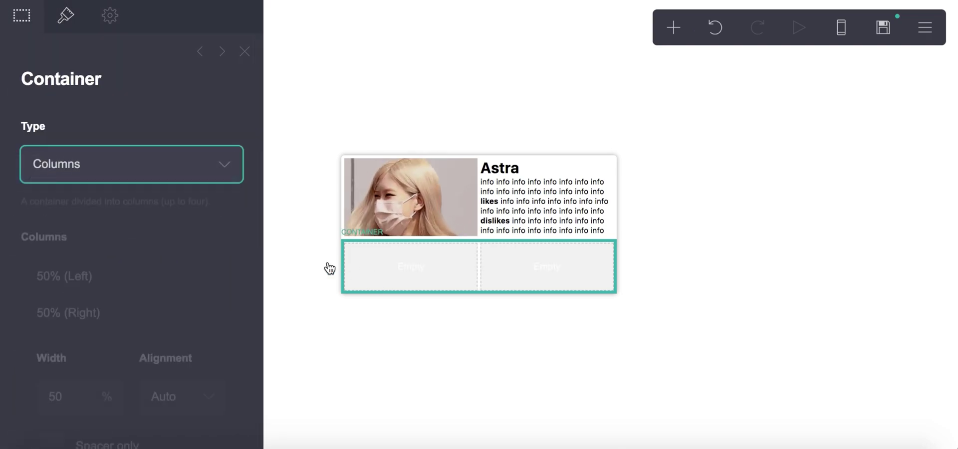
pyautogui.click(65, 15)
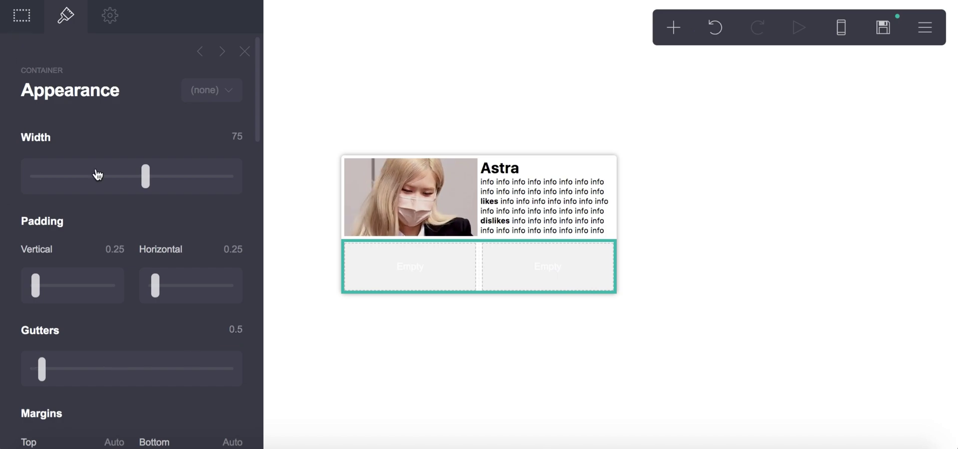
# - Turn on the gutter border for the lower two-column container
pyautogui.scroll(-15, 97, 174)
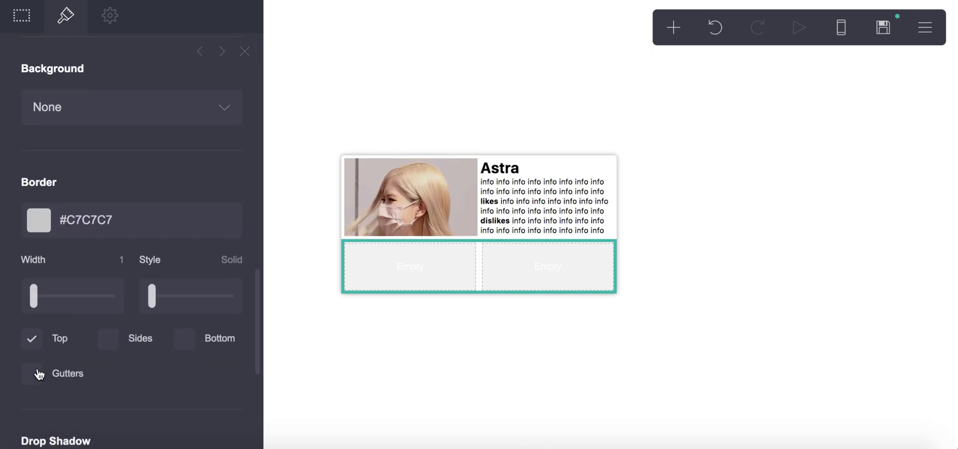
pyautogui.click(352, 398)
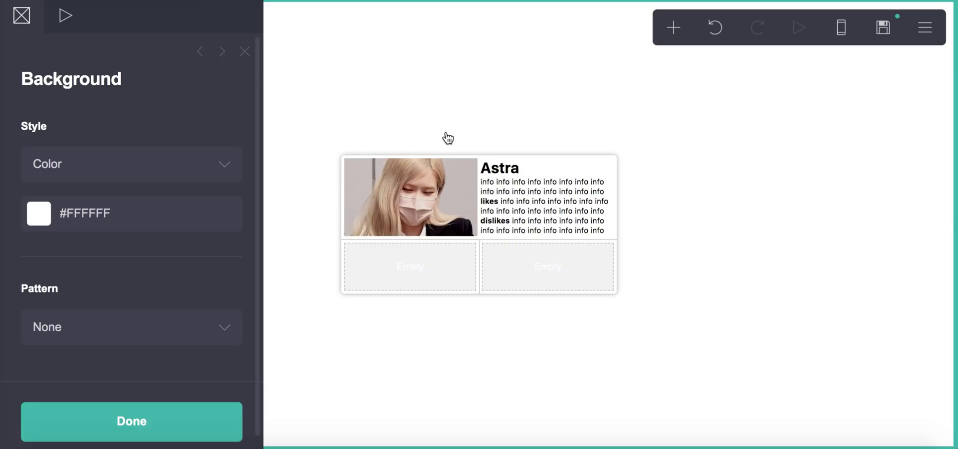
pyautogui.click(487, 207)
pyautogui.click(488, 364)
# - Add a text element to the left column of the lower container
pyautogui.click(674, 29)
pyautogui.click(519, 85)
pyautogui.moveTo(360, 260); pyautogui.dragTo(363, 268)
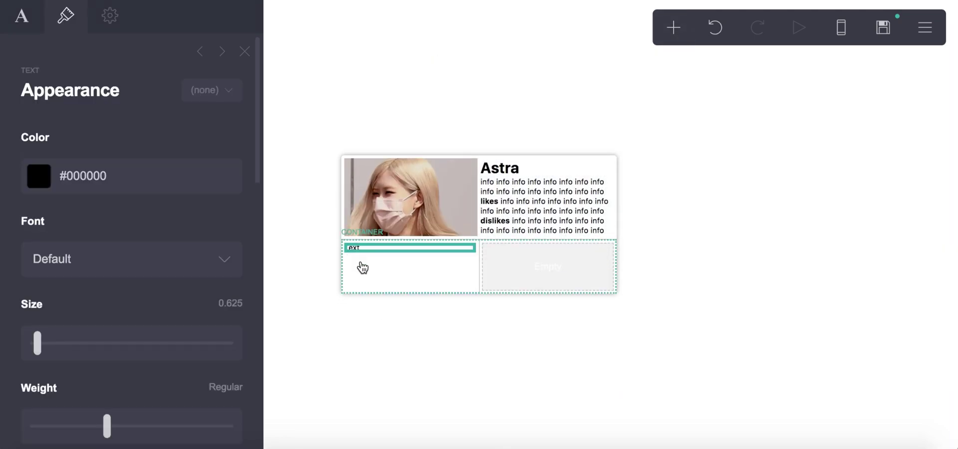
# - Replace the placeholder text with a bold "Video Recommendation:" heading and a second line "[ROSÉ]: V-LOG in Australia" with the bracketed part bold
pyautogui.click(15, 28)
pyautogui.hotkey('ctrl', 'a')
pyautogui.write('**')
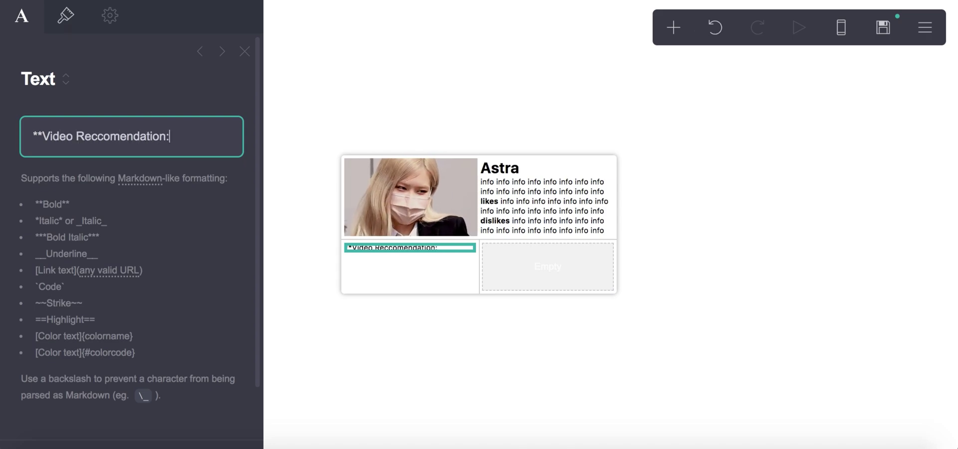
pyautogui.rightClick(116, 144)
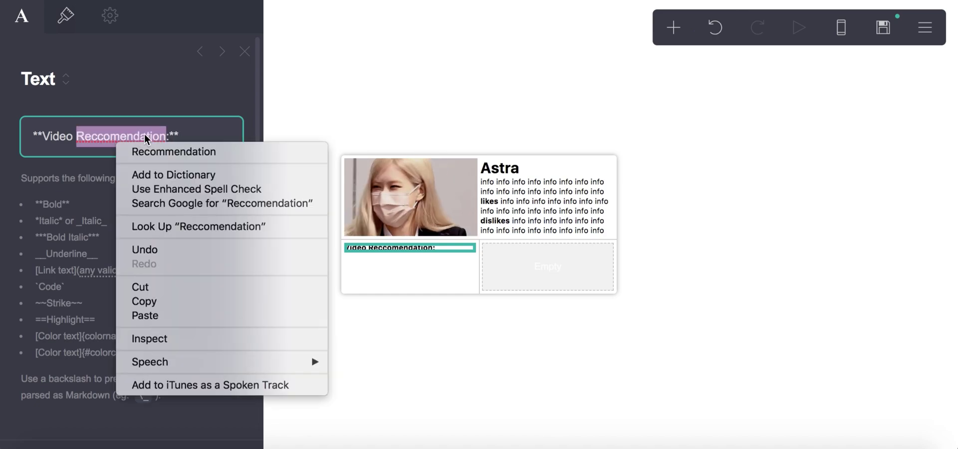
pyautogui.click(145, 151)
pyautogui.press('Return')
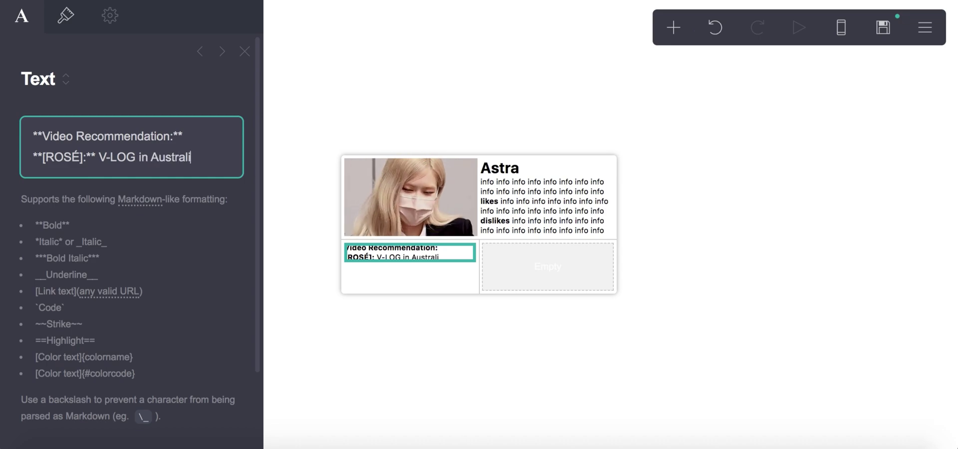
pyautogui.click(462, 388)
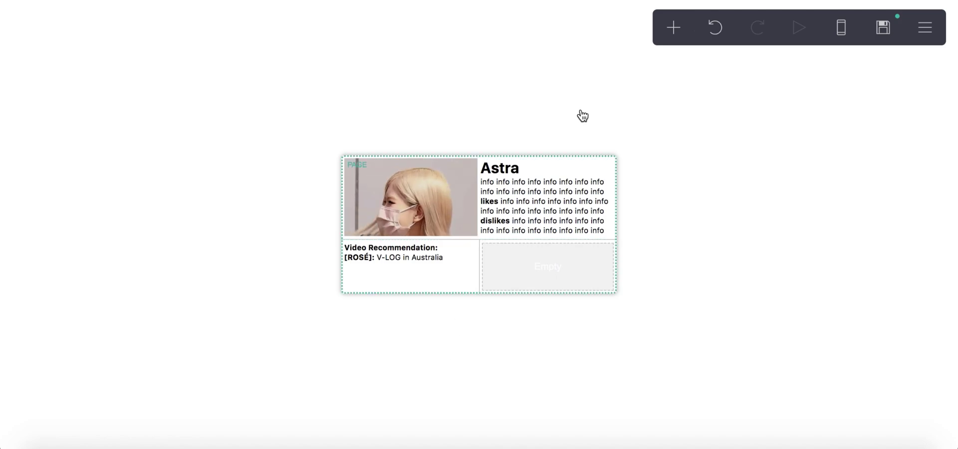
# - Add a horizontal divider below the video recommendation text and set its colour to #B3B3B3
pyautogui.click(666, 35)
pyautogui.click(618, 250)
pyautogui.moveTo(383, 294); pyautogui.dragTo(372, 256)
pyautogui.click(157, 314)
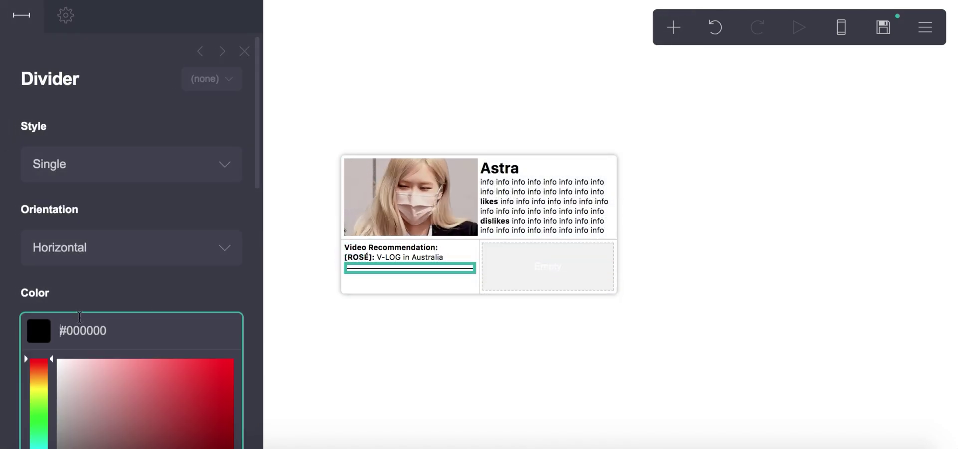
pyautogui.write('#CCCCCC')
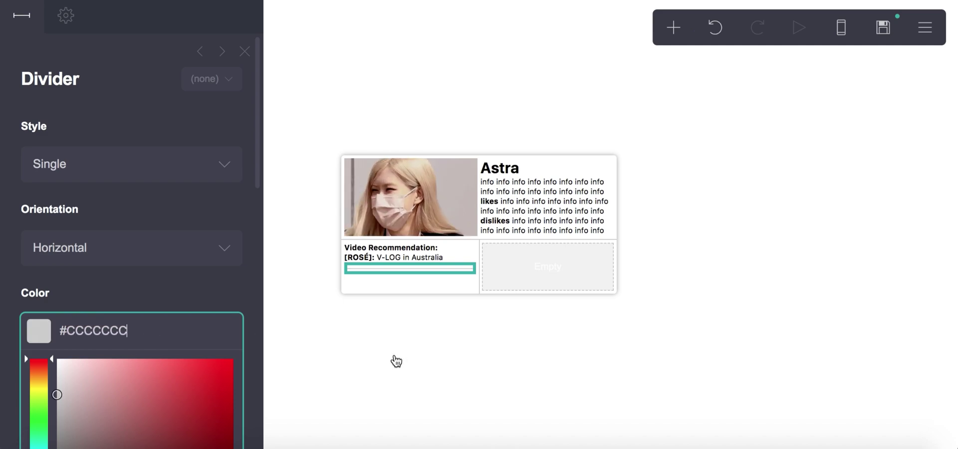
pyautogui.click(52, 414)
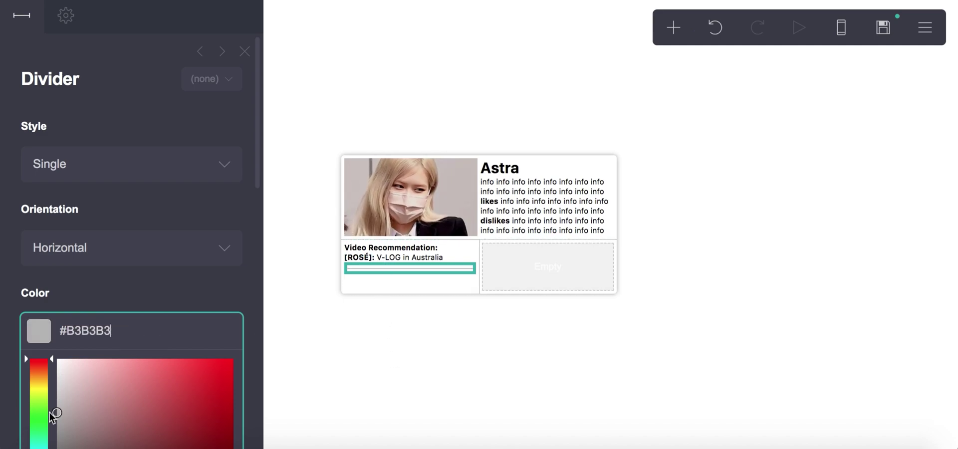
pyautogui.scroll(-5, 81, 370)
pyautogui.click(363, 356)
# - Duplicate the video recommendation text and place the copy below the divider
pyautogui.click(381, 263)
pyautogui.scroll(-3, 156, 271)
pyautogui.click(30, 409)
pyautogui.moveTo(375, 270); pyautogui.dragTo(384, 291)
# - Change the copied text's bold heading to "Links:"
pyautogui.doubleClick(120, 136)
pyautogui.press('BackSpace')
pyautogui.press('BackSpace')
pyautogui.press('BackSpace')
pyautogui.press('BackSpace')
pyautogui.press('BackSpace')
pyautogui.press('BackSpace')
pyautogui.write('Links:**')
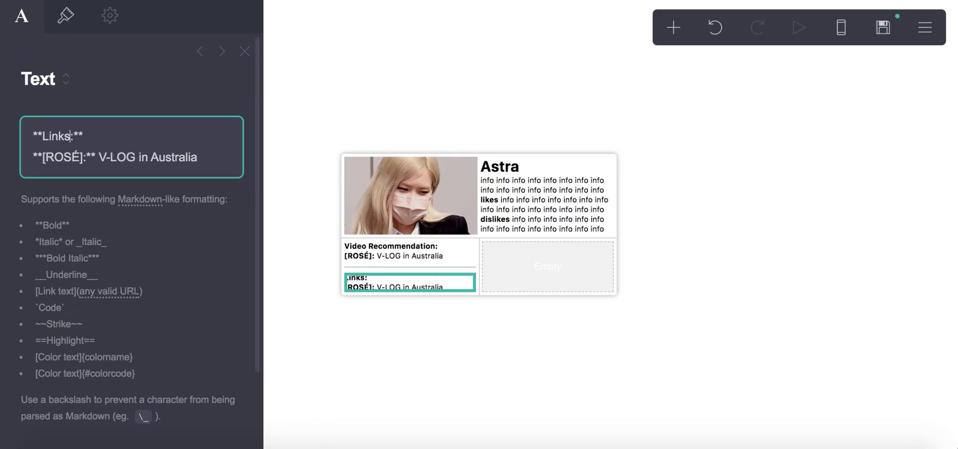
# - Replace "ROSÉ" inside the brackets of the Links text with a round white emoji
pyautogui.rightClick(66, 159)
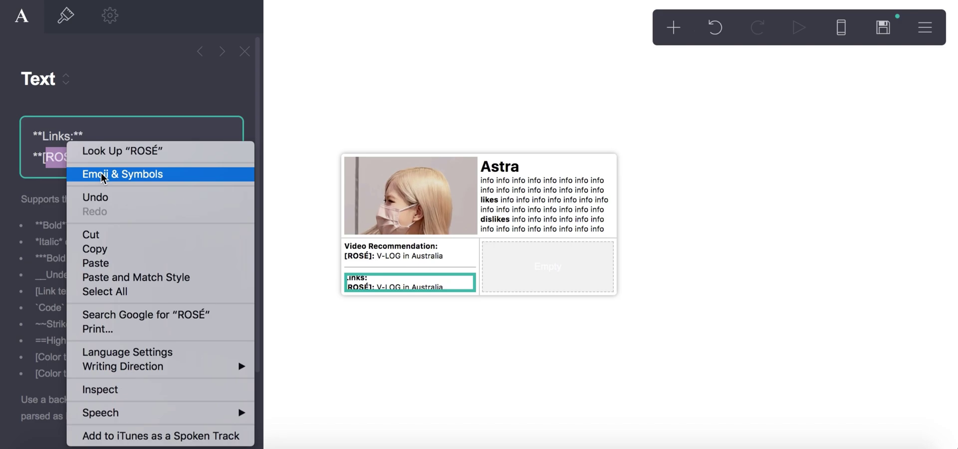
pyautogui.click(102, 177)
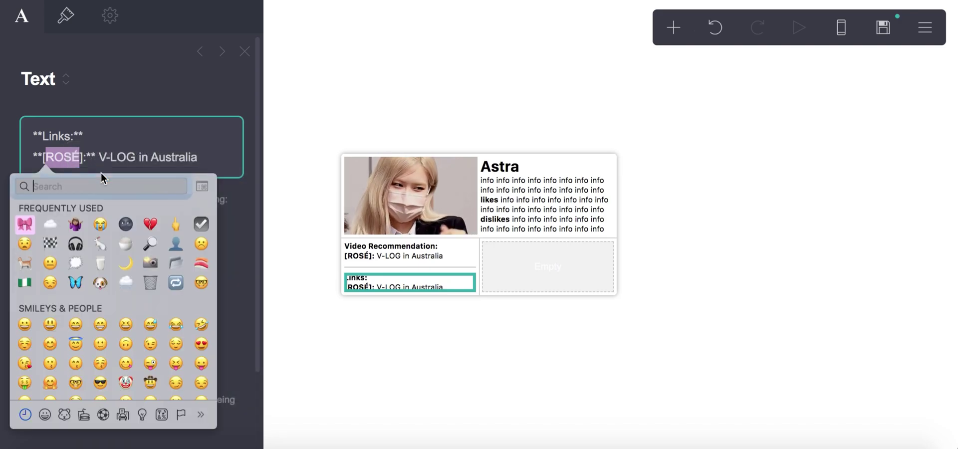
pyautogui.click(130, 241)
pyautogui.click(406, 351)
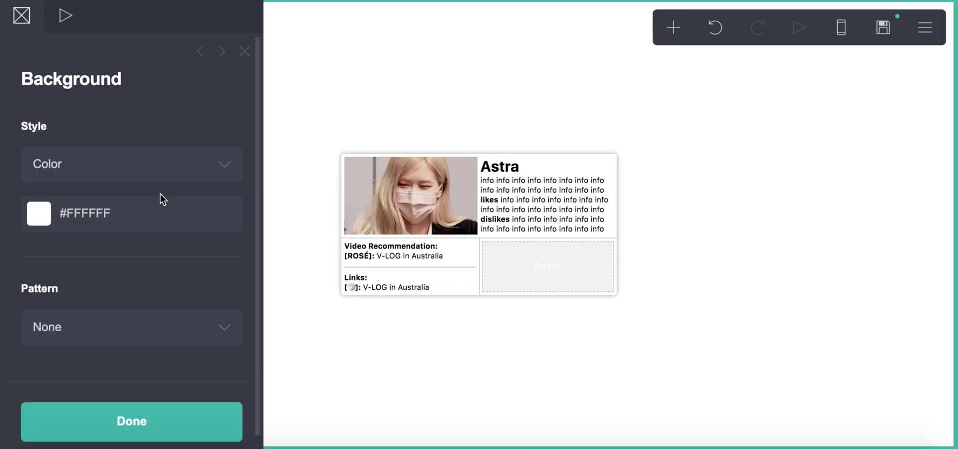
# - Replace "V-LOG in Australia" in the Links text with a "youtube" link to youtube.com/carrdism
pyautogui.click(377, 284)
pyautogui.moveTo(196, 157); pyautogui.dragTo(78, 155)
pyautogui.write('[')
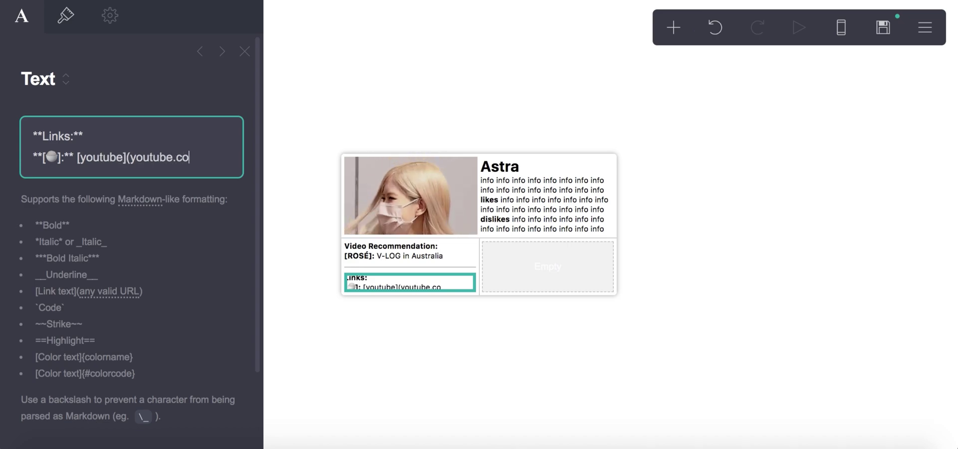
pyautogui.write('ism)')
pyautogui.click(316, 303)
# - Duplicate the grey divider and place the copy below the Links text
pyautogui.click(397, 267)
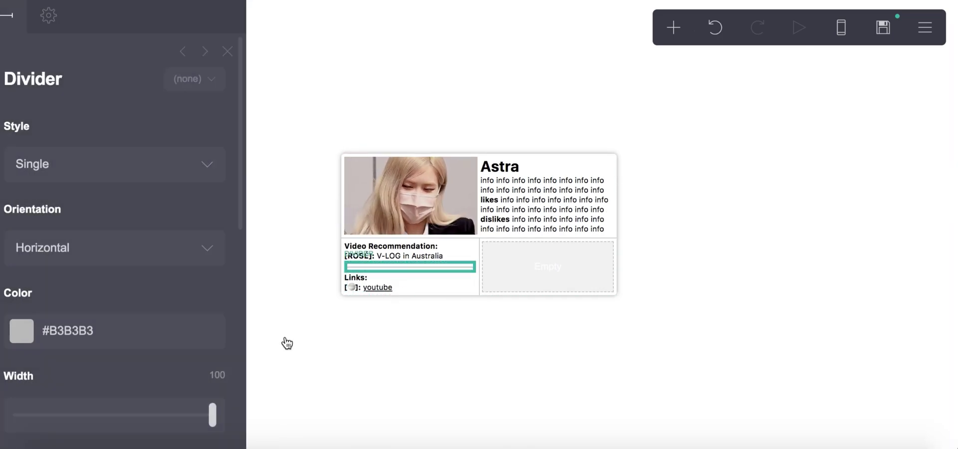
pyautogui.click(541, 293)
pyautogui.scroll(-10, 55, 306)
pyautogui.click(449, 268)
pyautogui.scroll(-10, 120, 357)
pyautogui.click(31, 408)
pyautogui.moveTo(391, 272); pyautogui.dragTo(387, 302)
pyautogui.click(405, 375)
# - Set the link style of the Links text to Plain
pyautogui.click(377, 284)
pyautogui.click(65, 15)
pyautogui.scroll(-10, 133, 228)
pyautogui.click(113, 168)
pyautogui.click(112, 182)
pyautogui.click(364, 333)
# - Duplicate the Links text and arrange the second divider and the copy beneath it in the lower container's left column
pyautogui.click(367, 279)
pyautogui.scroll(-15, 100, 379)
pyautogui.click(29, 408)
pyautogui.moveTo(364, 313); pyautogui.dragTo(418, 389)
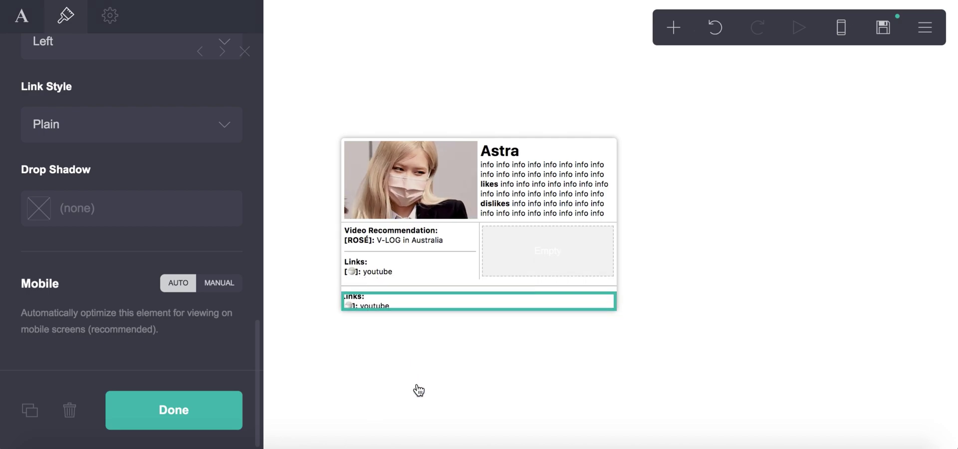
pyautogui.click(418, 389)
pyautogui.moveTo(367, 316); pyautogui.dragTo(376, 331)
# - Change the heading of the copied Links text to "Navigation:"
pyautogui.click(369, 304)
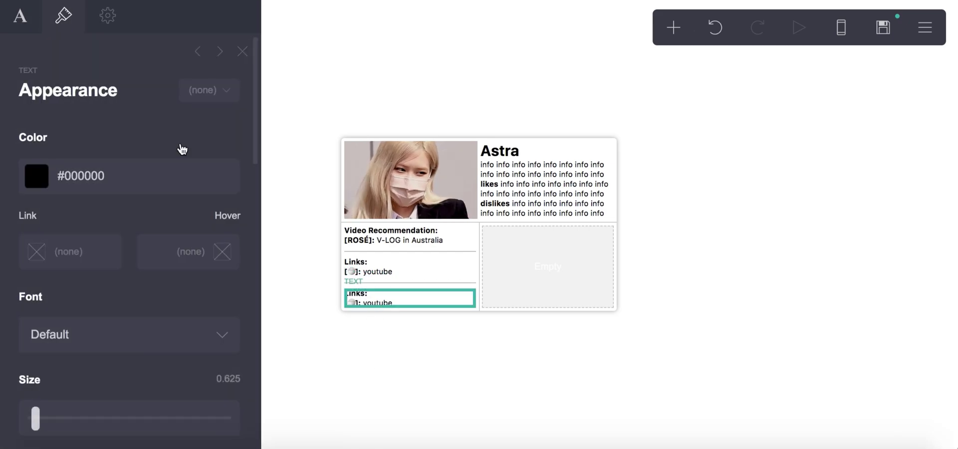
pyautogui.click(19, 18)
pyautogui.doubleClick(50, 134)
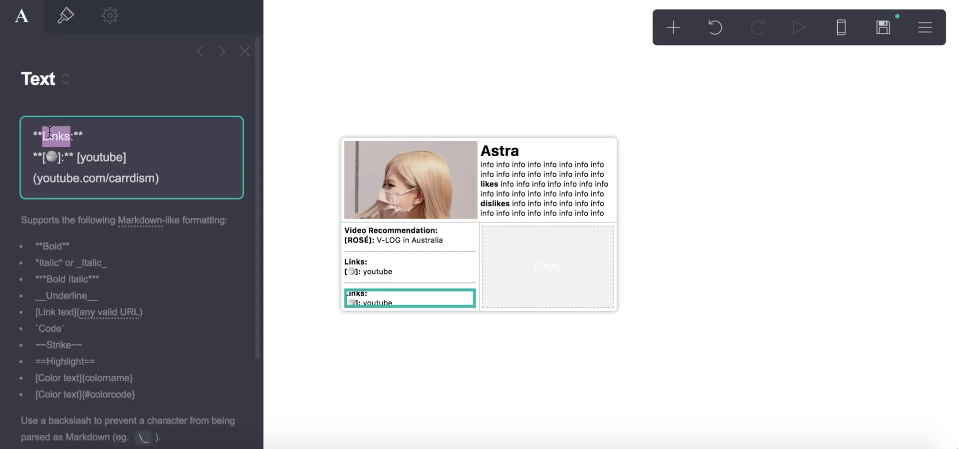
pyautogui.write('Navigsa')
pyautogui.press('BackSpace')
pyautogui.press('BackSpace')
pyautogui.write('atio')
pyautogui.press('BackSpace')
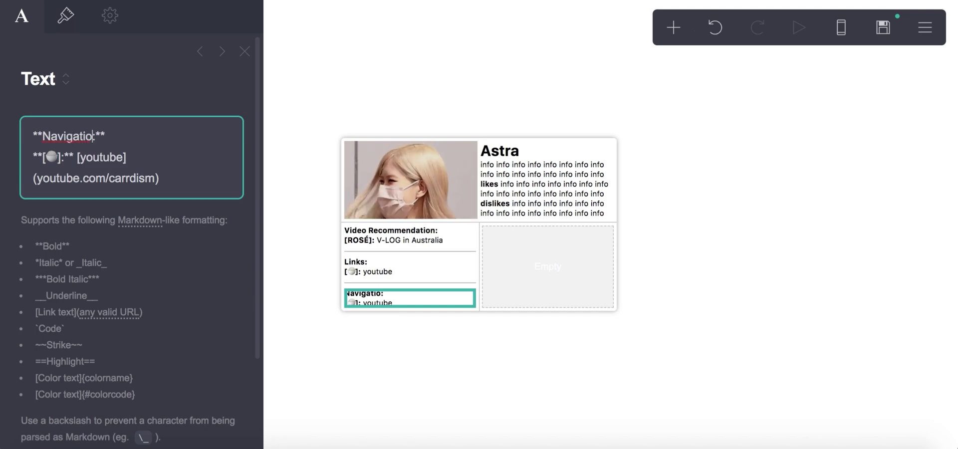
# - Replace the bracketed emoji in the Navigation text with the glass of milk emoji
pyautogui.moveTo(48, 157); pyautogui.dragTo(58, 158)
pyautogui.rightClick(51, 156)
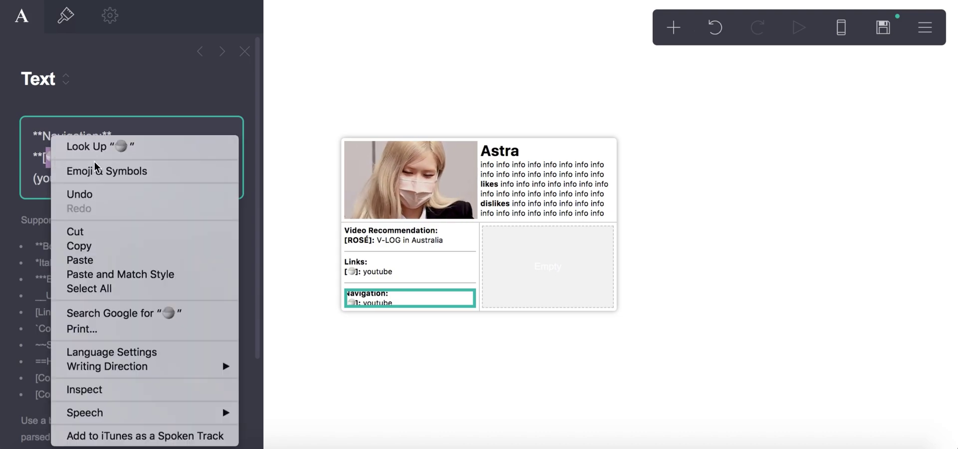
pyautogui.click(95, 167)
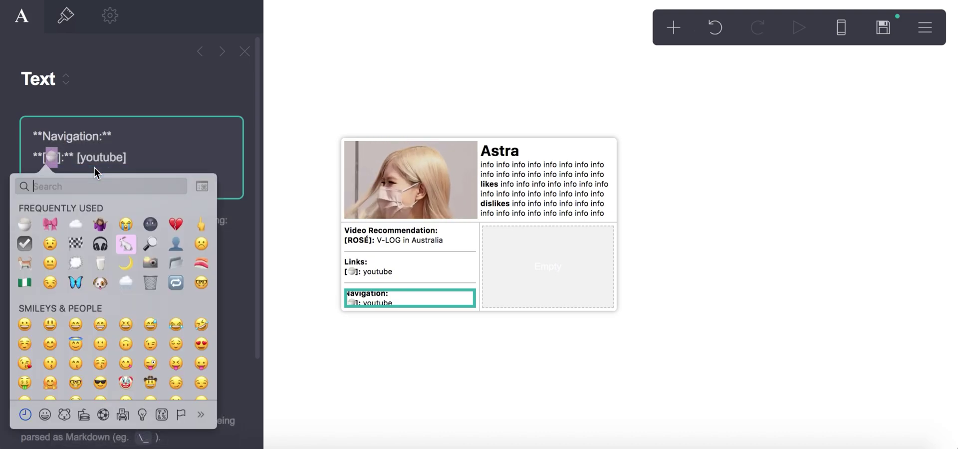
pyautogui.click(105, 266)
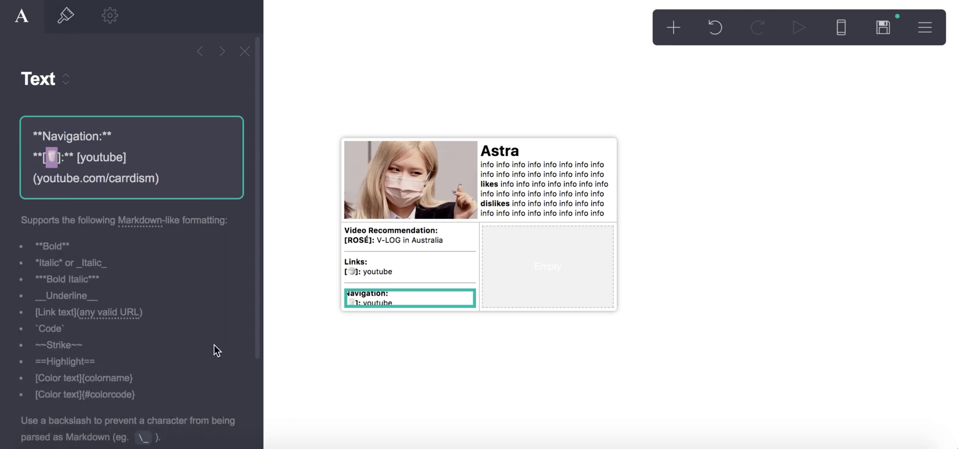
# - Change the Navigation link's label to "next page" and replace its address with the in-page target "#on"
pyautogui.doubleClick(85, 156)
pyautogui.press('BackSpace')
pyautogui.write('next pag')
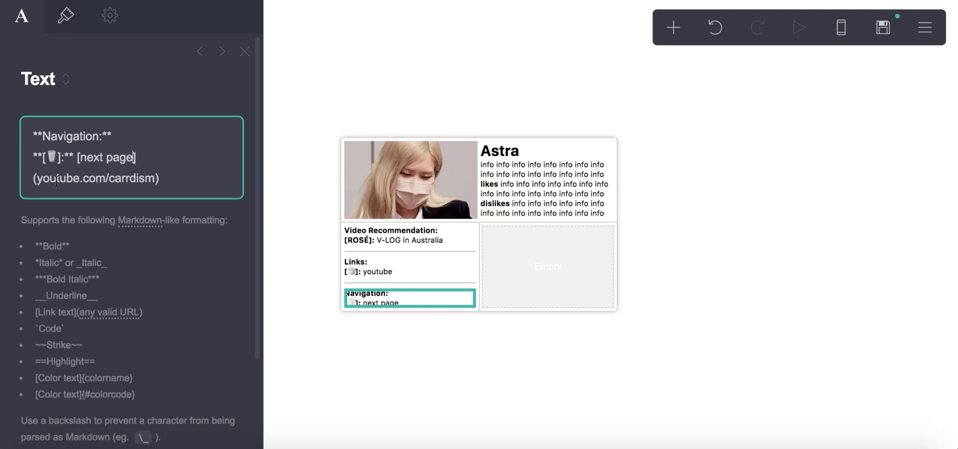
pyautogui.moveTo(37, 180); pyautogui.dragTo(154, 177)
pyautogui.write('#on')
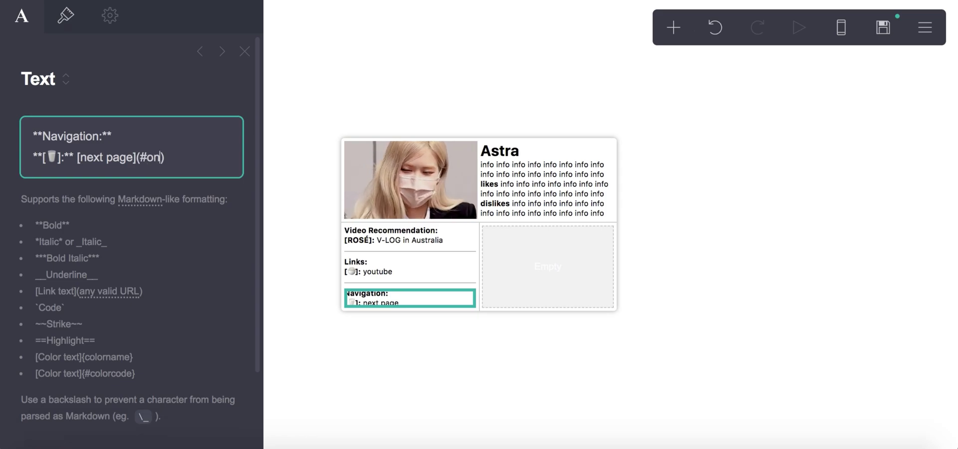
pyautogui.click(416, 390)
pyautogui.click(415, 391)
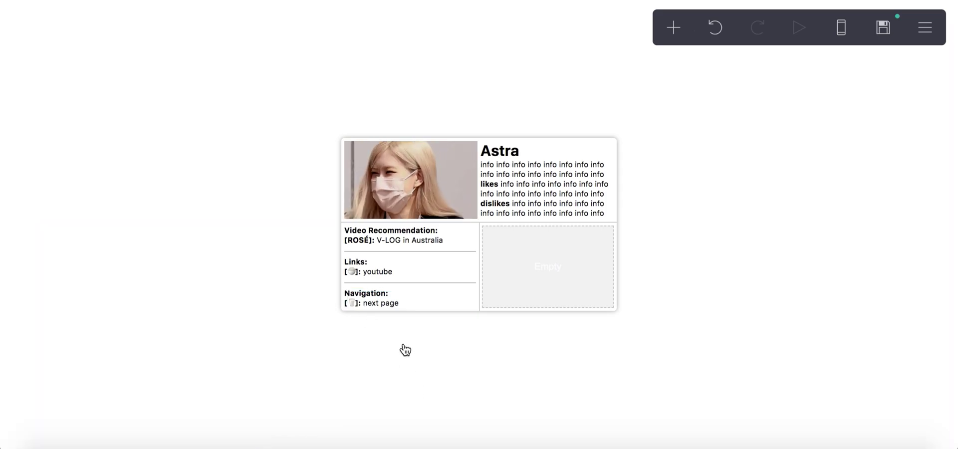
# - Duplicate the info text under the Astra heading and place the copy in the lower container's empty right column
pyautogui.click(552, 196)
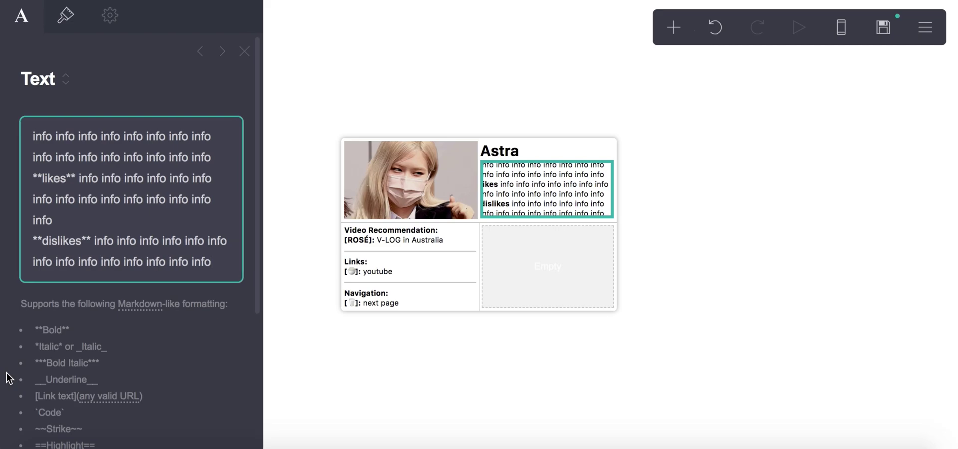
pyautogui.scroll(-4, 15, 394)
pyautogui.click(23, 410)
pyautogui.moveTo(546, 217); pyautogui.dragTo(515, 287)
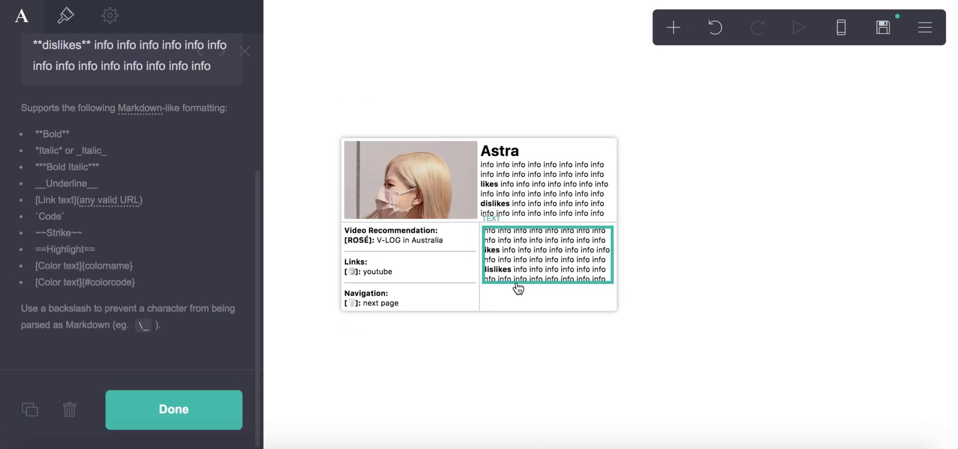
# - Replace all of the copied info text with a bold "before you follow"
pyautogui.scroll(4, 139, 300)
pyautogui.click(134, 219)
pyautogui.hotkey('ctrl', 'a')
pyautogui.write('*')
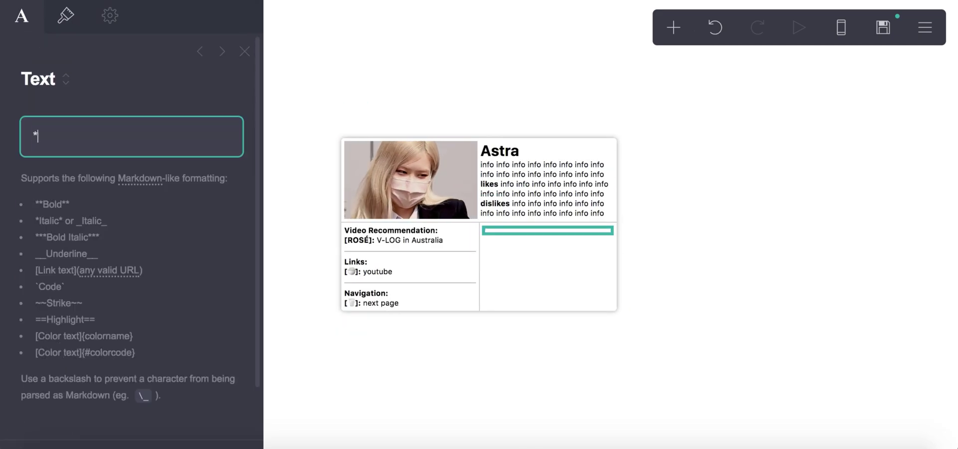
pyautogui.write('*before you follow**')
# - Copy the first two lines of "info" filler from the upper text and paste them twice after "before you follow"
pyautogui.click(574, 187)
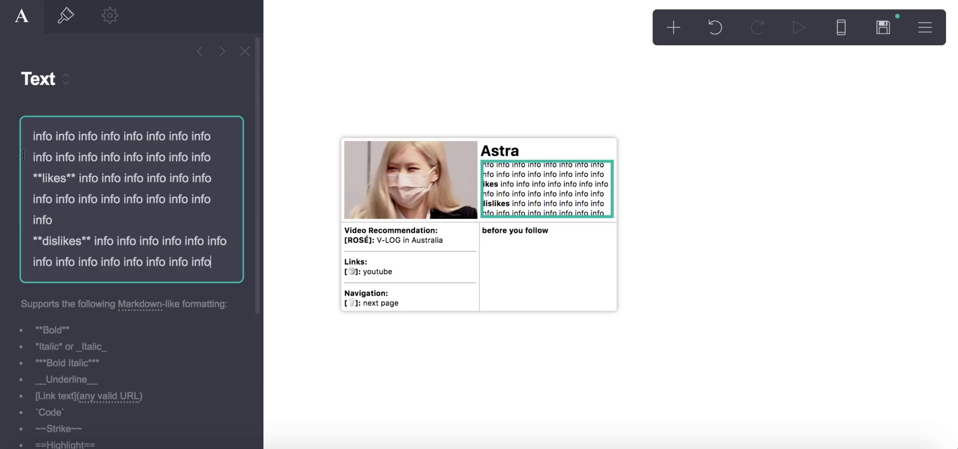
pyautogui.moveTo(31, 130); pyautogui.dragTo(221, 157)
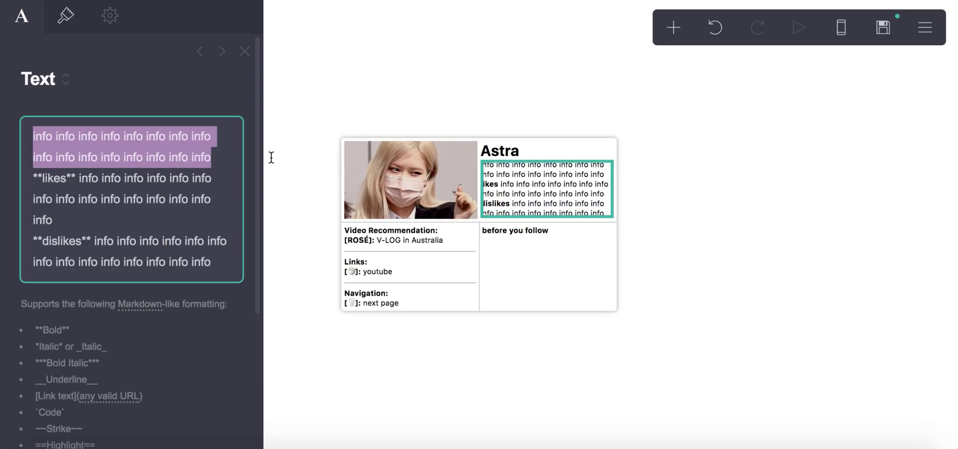
pyautogui.click(528, 233)
pyautogui.click(194, 150)
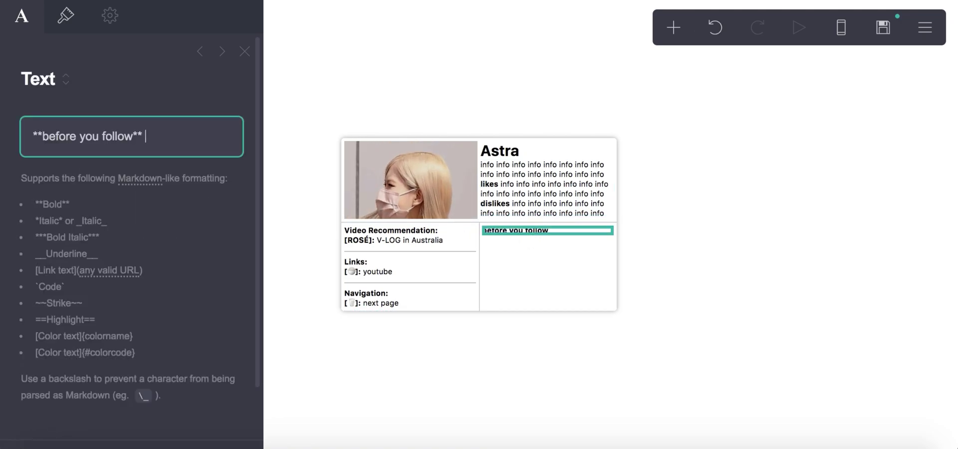
pyautogui.hotkey('ctrl', 'v')
pyautogui.hotkey('ctrl', 'v')
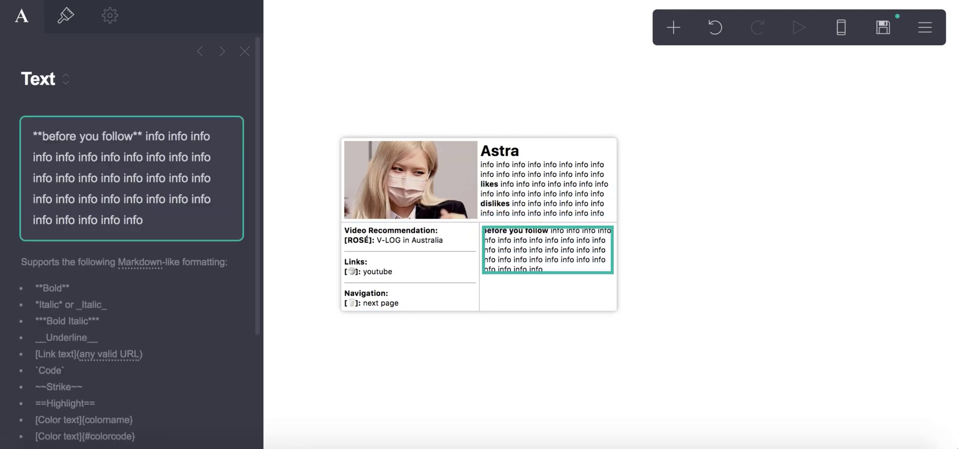
# - Add a new line with a bold "don't follow if" followed by repeated "info" filler, and trim the surplus words at its end
pyautogui.press('Return')
pyautogui.write("**don't follow if** info info info info info info info info info info info info info info info info")
pyautogui.hotkey('ctrl', 'v')
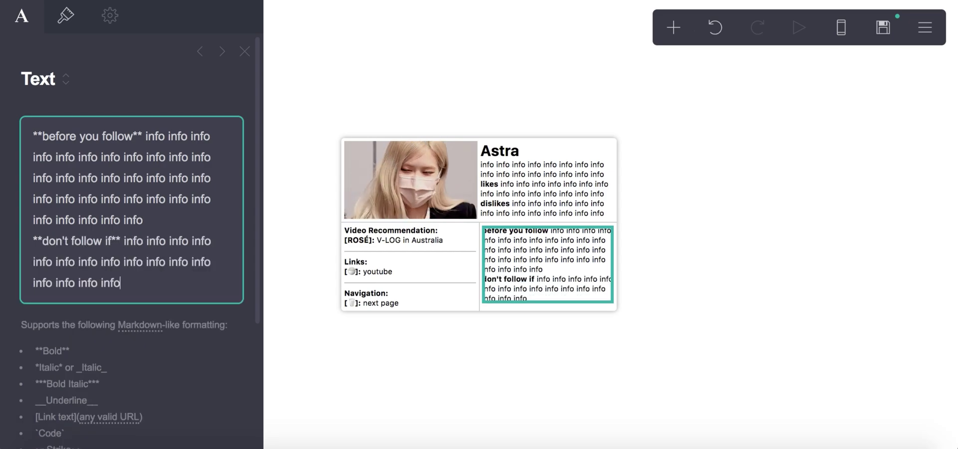
pyautogui.hotkey('ctrl', 'v')
pyautogui.moveTo(133, 334); pyautogui.dragTo(56, 327)
pyautogui.press('BackSpace')
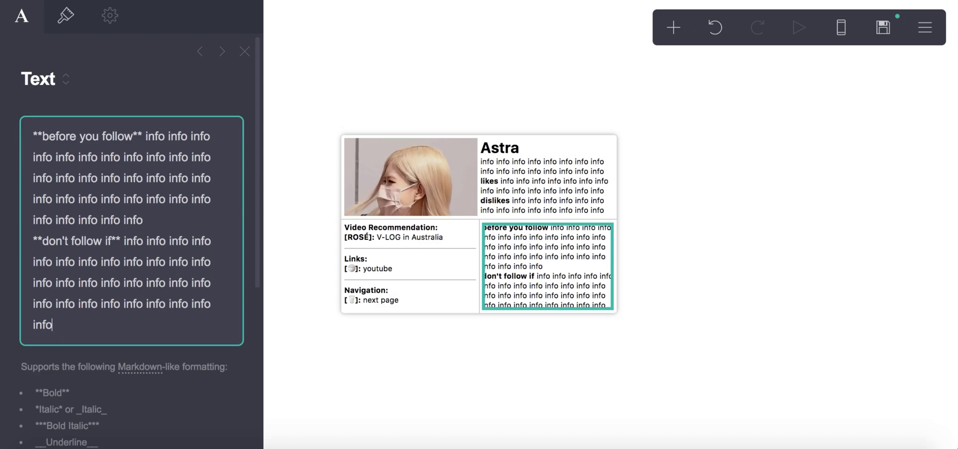
# - Split the bold "don't follow if" paragraph off into its own text element directly below the "before you follow" text
pyautogui.moveTo(26, 244); pyautogui.dragTo(62, 325)
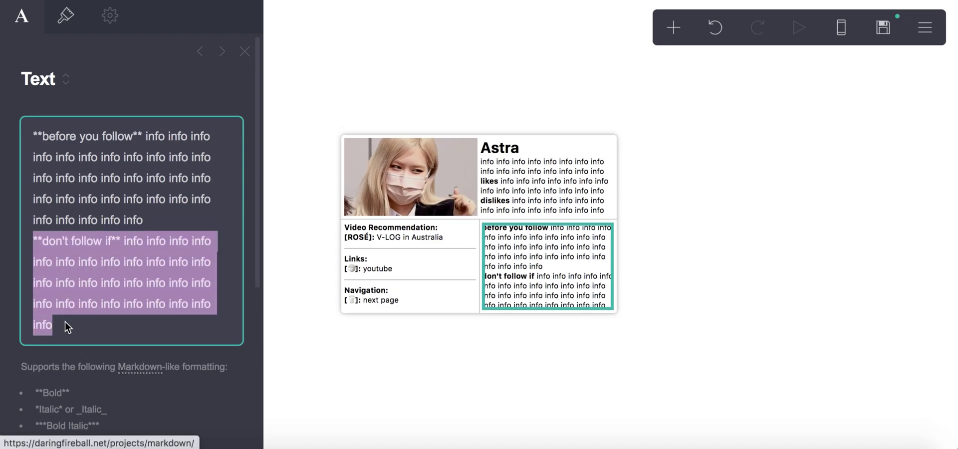
pyautogui.scroll(-5, 50, 350)
pyautogui.press('BackSpace')
pyautogui.click(30, 408)
pyautogui.doubleClick(65, 178)
pyautogui.hotkey('ctrl', 'v')
pyautogui.hotkey('ctrl', 'a')
pyautogui.hotkey('ctrl', 'v')
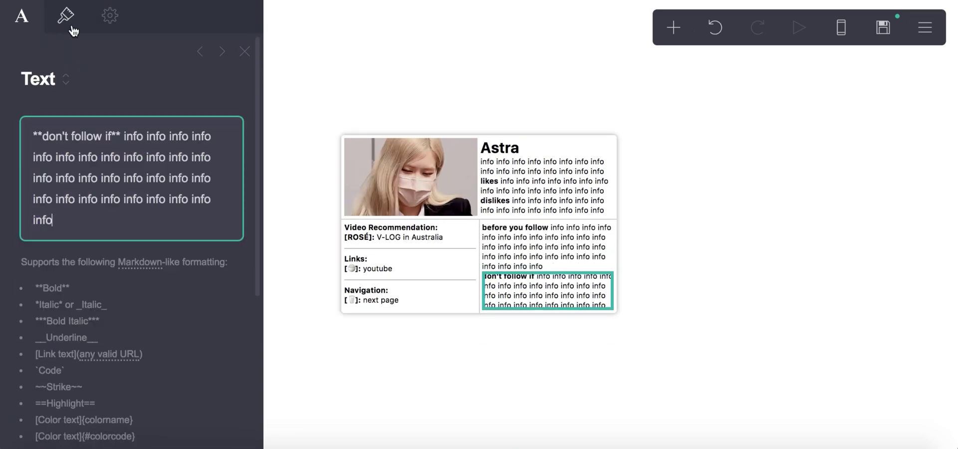
pyautogui.click(68, 20)
pyautogui.click(529, 425)
pyautogui.click(519, 423)
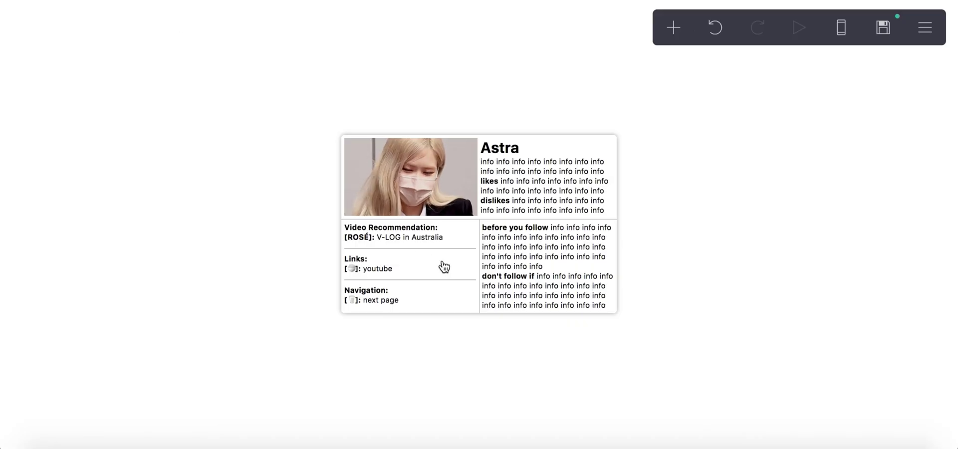
pyautogui.click(449, 223)
pyautogui.click(14, 19)
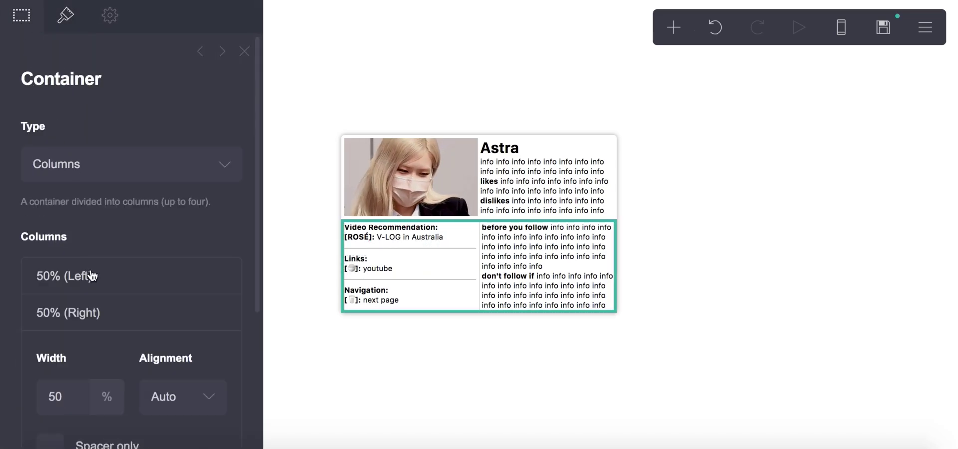
pyautogui.click(381, 359)
# - Add a Header Marker control between the upper GIF container and the lower two-column container
pyautogui.click(673, 41)
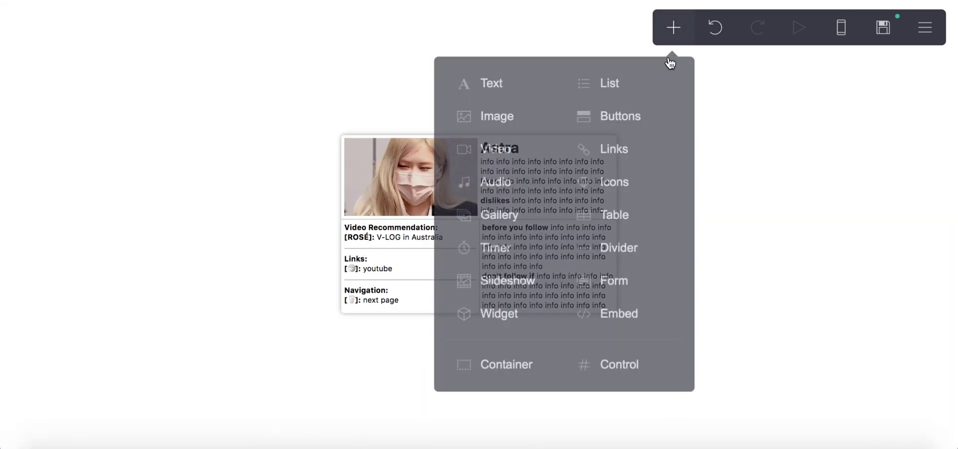
pyautogui.click(609, 366)
pyautogui.moveTo(437, 248); pyautogui.dragTo(428, 210)
pyautogui.click(133, 164)
pyautogui.click(129, 175)
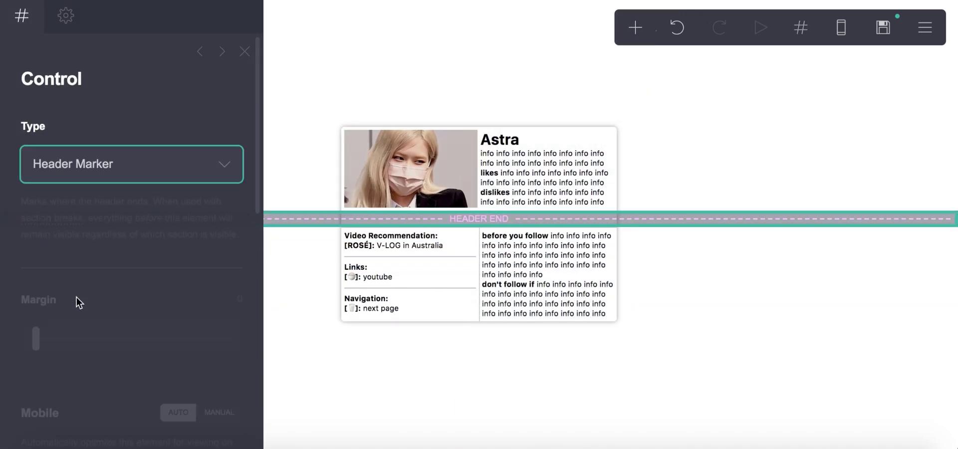
# - Duplicate the header marker, change the copy to a Section Break, and name it "home"
pyautogui.scroll(-3, 76, 297)
pyautogui.click(25, 406)
pyautogui.click(81, 159)
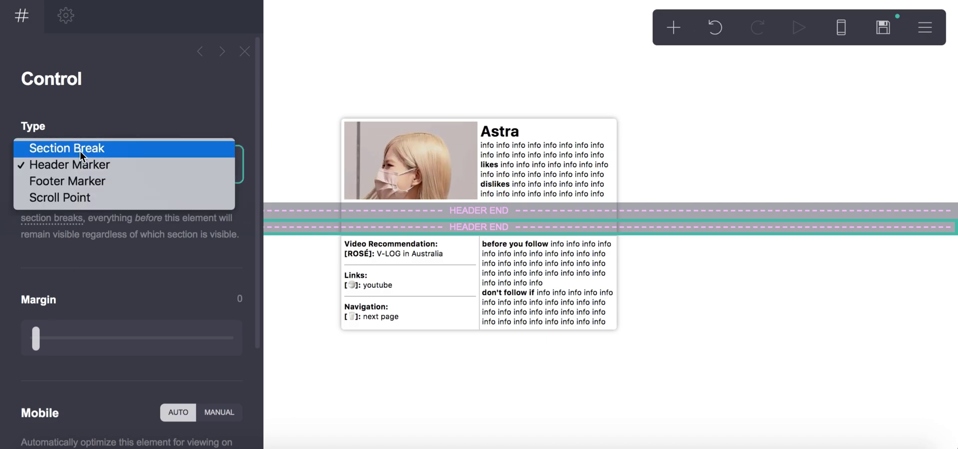
pyautogui.click(73, 147)
pyautogui.write('home')
# - Duplicate the home section break, place the copy below the two-column container, and name it "one"
pyautogui.scroll(-4, 78, 274)
pyautogui.click(33, 283)
pyautogui.click(24, 402)
pyautogui.moveTo(353, 241); pyautogui.dragTo(372, 342)
pyautogui.scroll(10, 145, 298)
pyautogui.scroll(-3, 126, 349)
pyautogui.doubleClick(73, 293)
pyautogui.write('one')
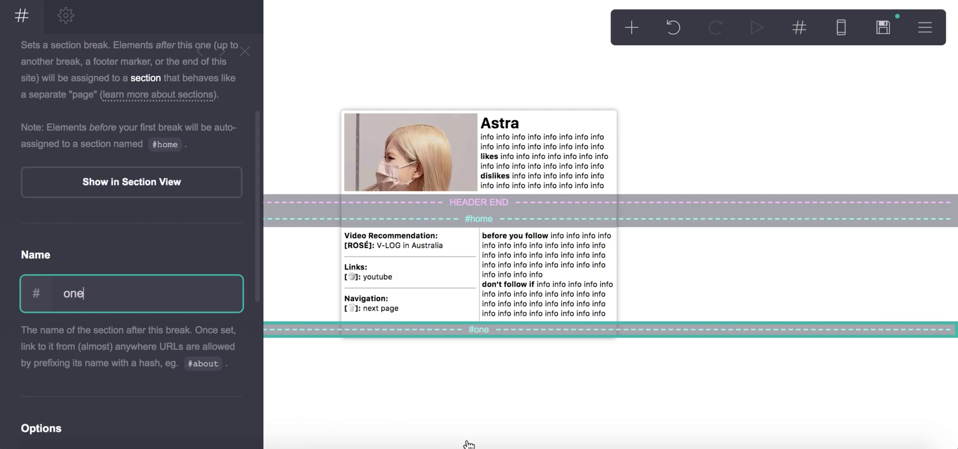
pyautogui.click(430, 413)
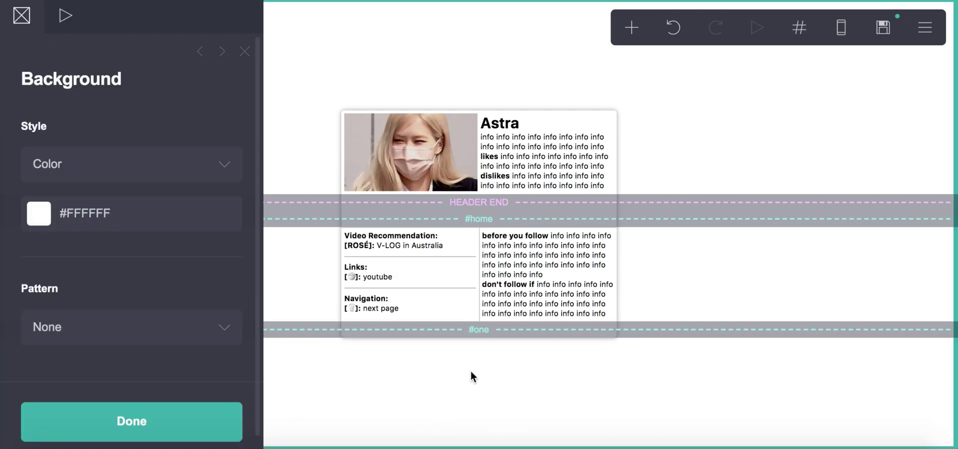
pyautogui.click(614, 252)
pyautogui.click(632, 28)
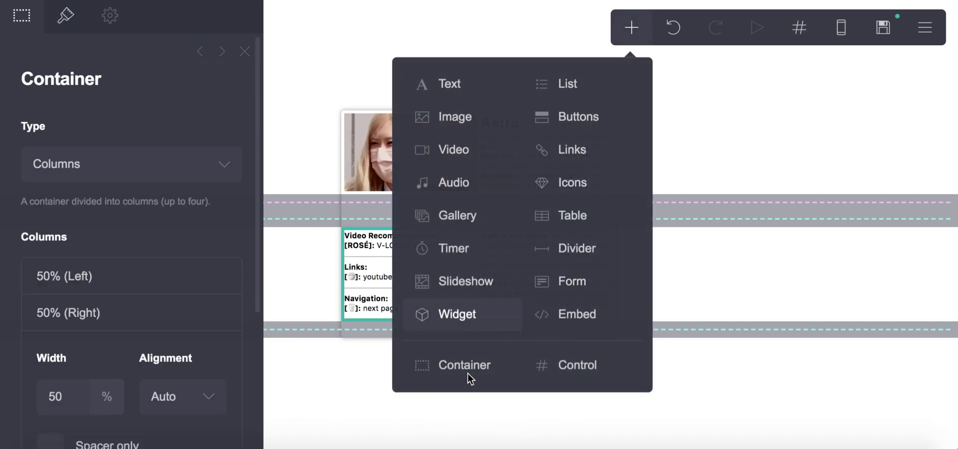
pyautogui.click(467, 373)
pyautogui.moveTo(416, 335); pyautogui.dragTo(427, 383)
pyautogui.click(427, 430)
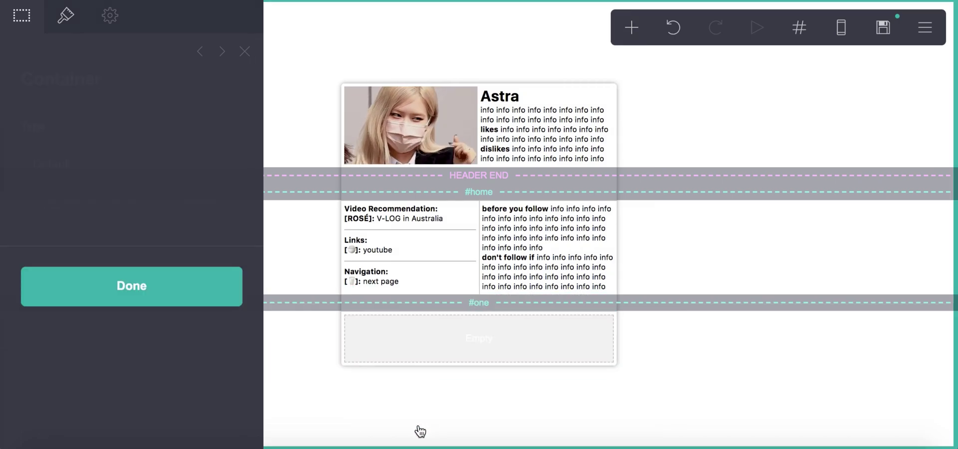
pyautogui.click(374, 355)
pyautogui.click(69, 286)
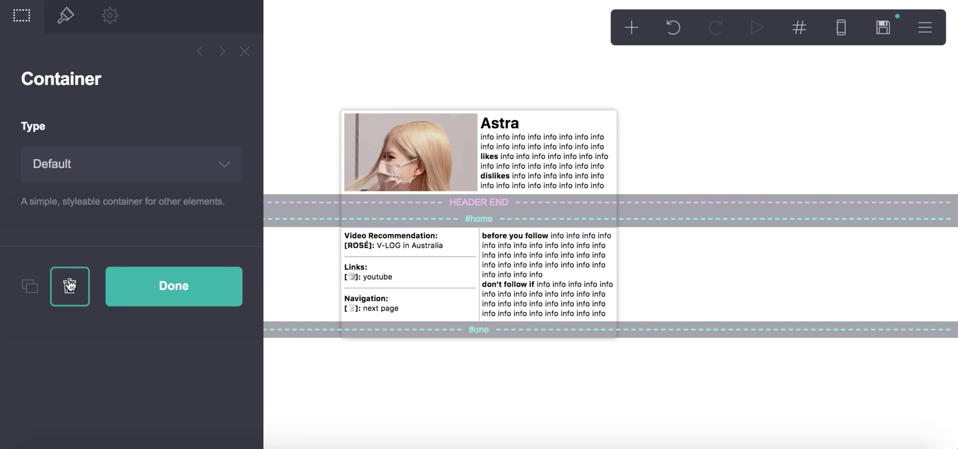
# - Duplicate the two-column container and place the copy below the #one section break
pyautogui.click(342, 251)
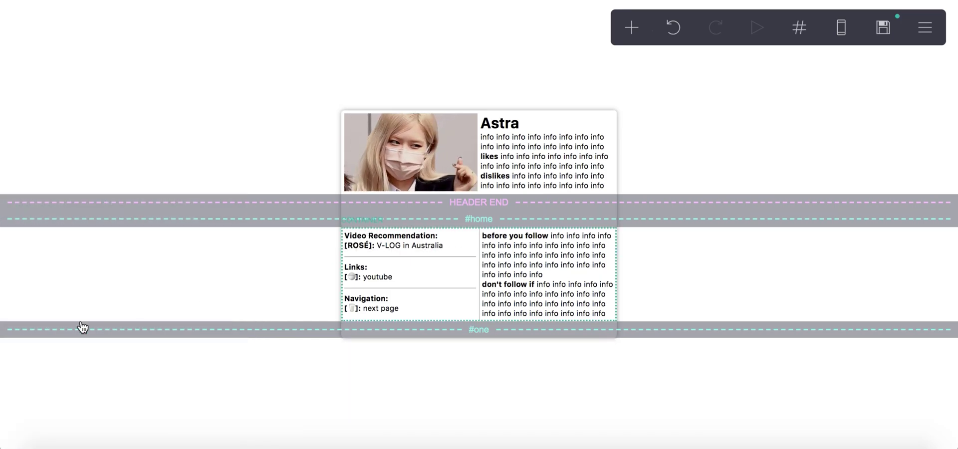
pyautogui.scroll(-4, 82, 327)
pyautogui.click(30, 410)
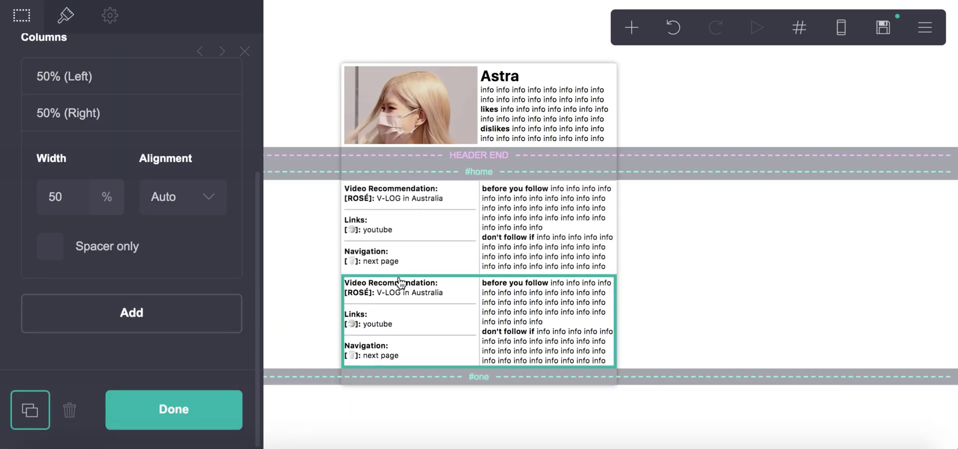
pyautogui.moveTo(398, 374); pyautogui.dragTo(391, 278)
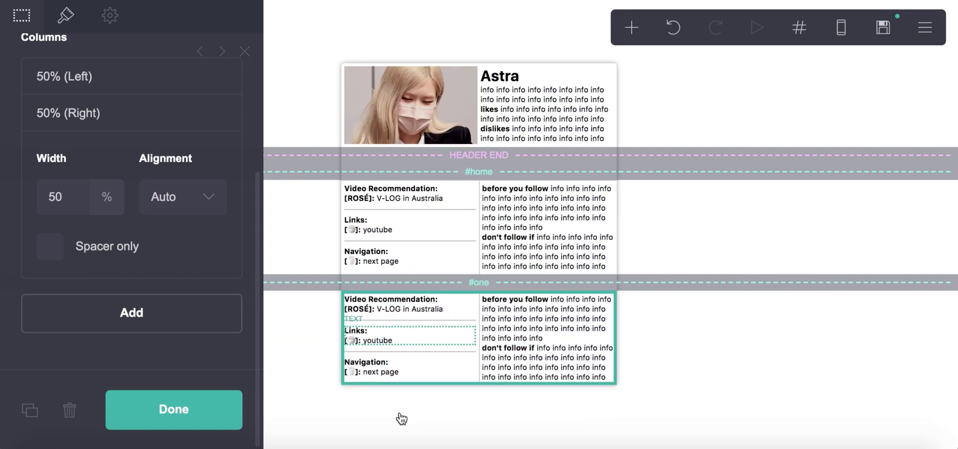
pyautogui.click(398, 417)
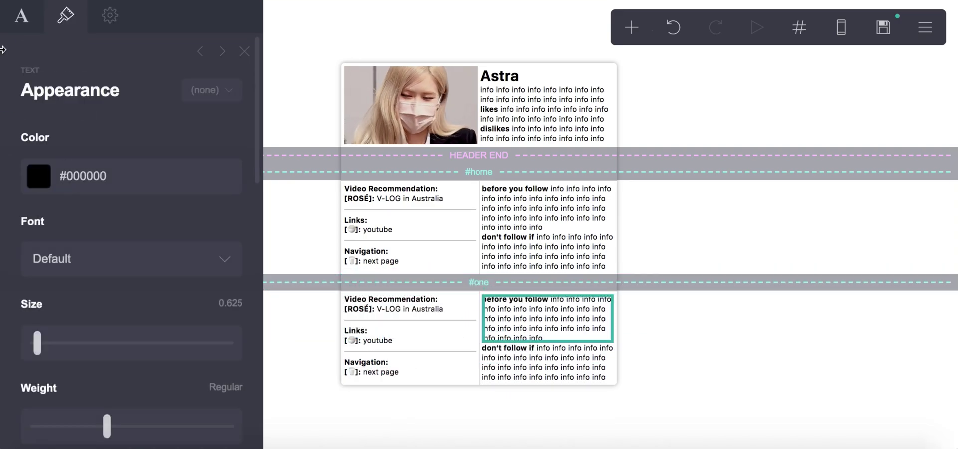
# - In the copied container, change "before you follow" to "kpop ults" and replace its filler with "gidle sooshu bts jungkook izone"
pyautogui.moveTo(41, 137); pyautogui.dragTo(133, 134)
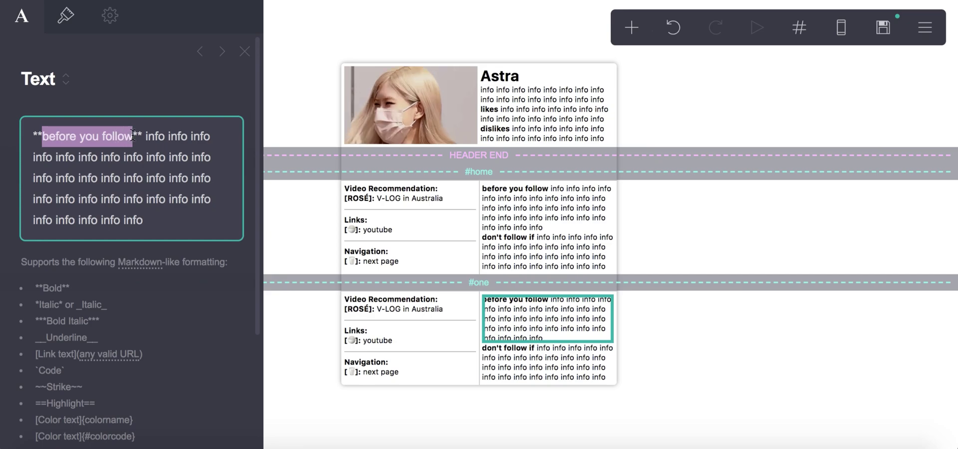
pyautogui.write('kpop ults')
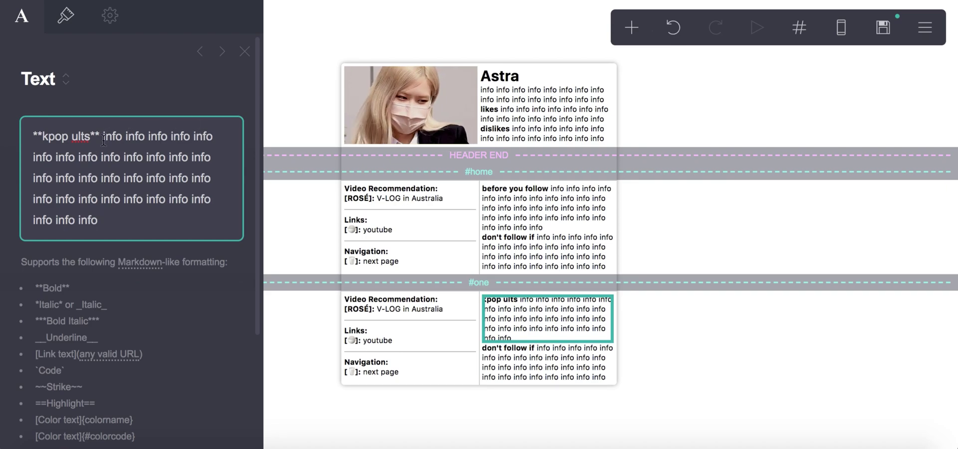
pyautogui.moveTo(122, 232); pyautogui.dragTo(104, 141)
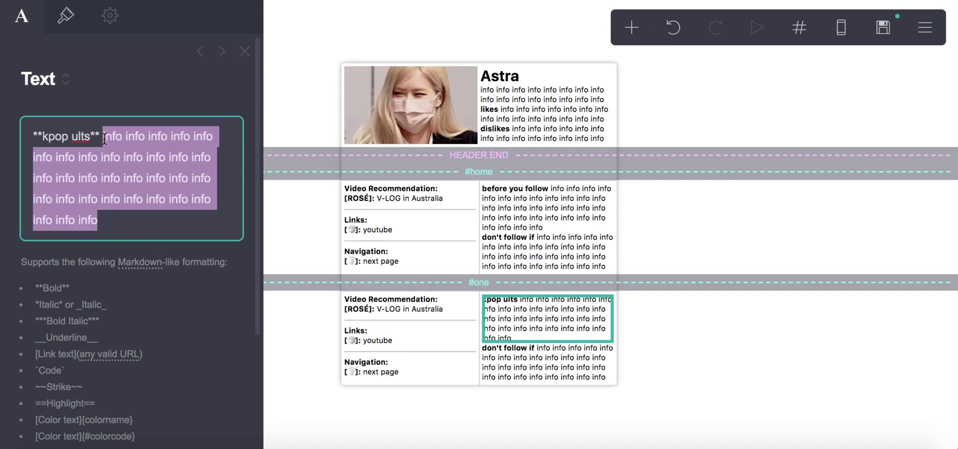
pyautogui.write('fi')
pyautogui.press('BackSpace')
pyautogui.press('BackSpace')
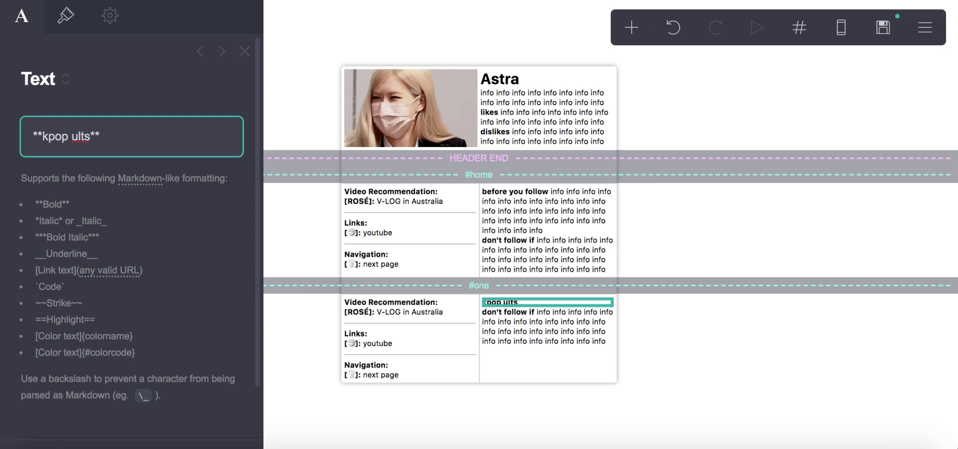
pyautogui.write('gi')
pyautogui.write('idle ')
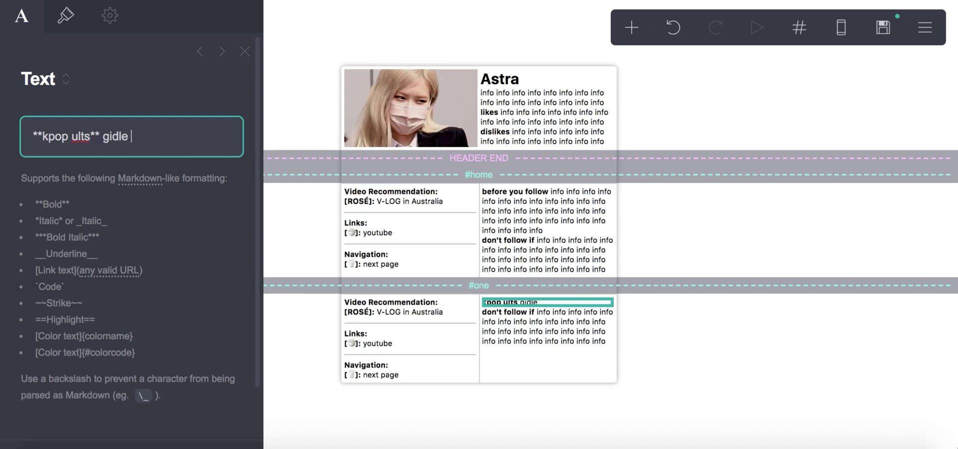
pyautogui.write('sooshu bts jungkook izone')
# - Select the word "gidle" in the kpop ults text
pyautogui.doubleClick(115, 130)
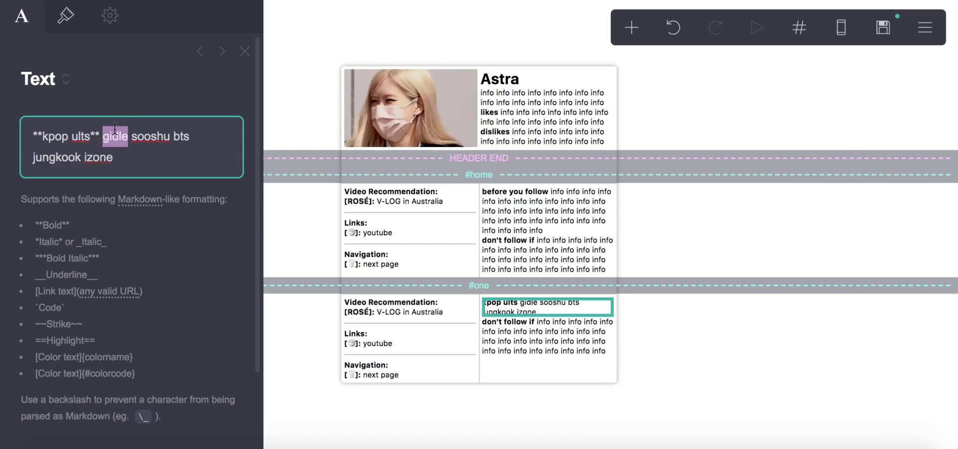